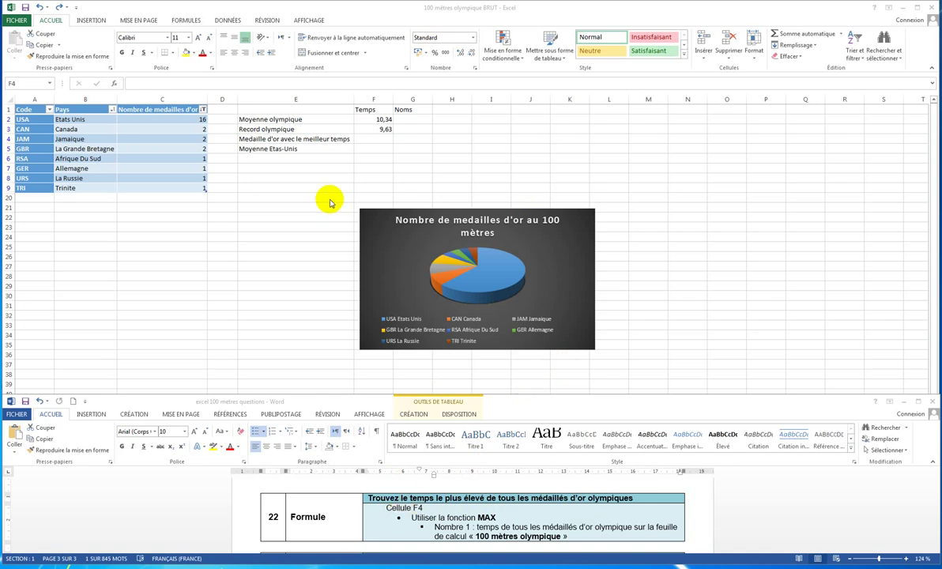
Select cell F4 beside 'Medaille d'or avec le meilleur temps' in the Excel workbook
click(377, 139)
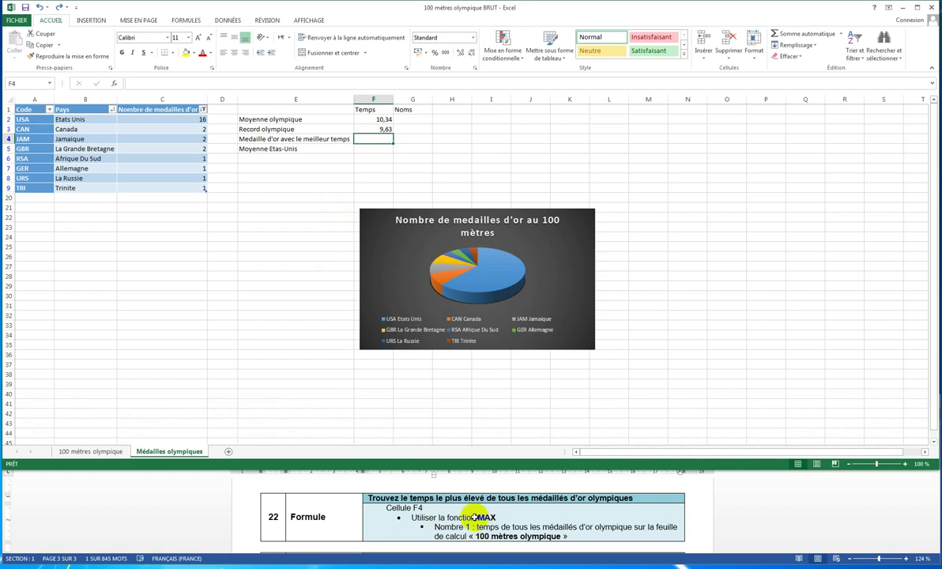
Enter =MAX('100 mètres olympique'!F3:F32) in F4, giving 12,00, and save the workbook
click(115, 83)
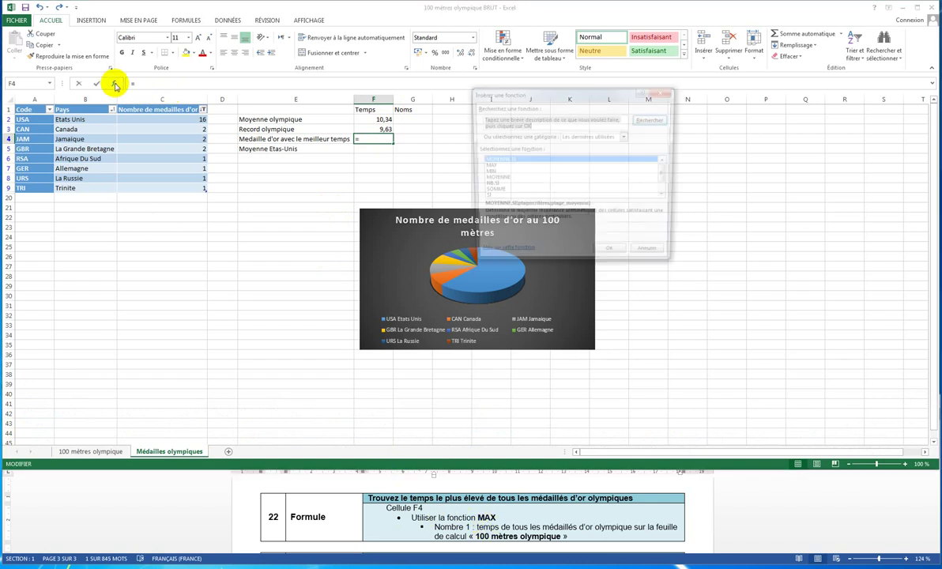
click(490, 166)
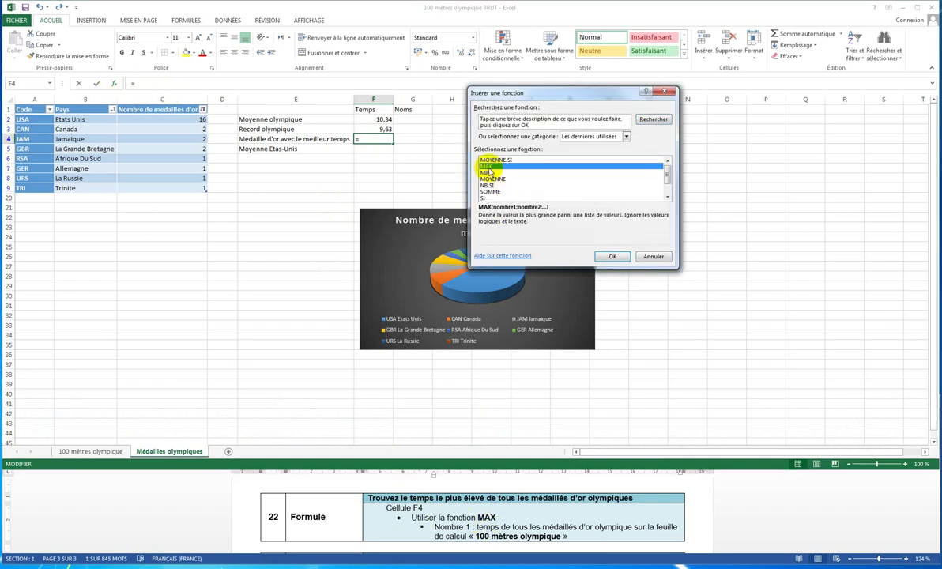
click(612, 257)
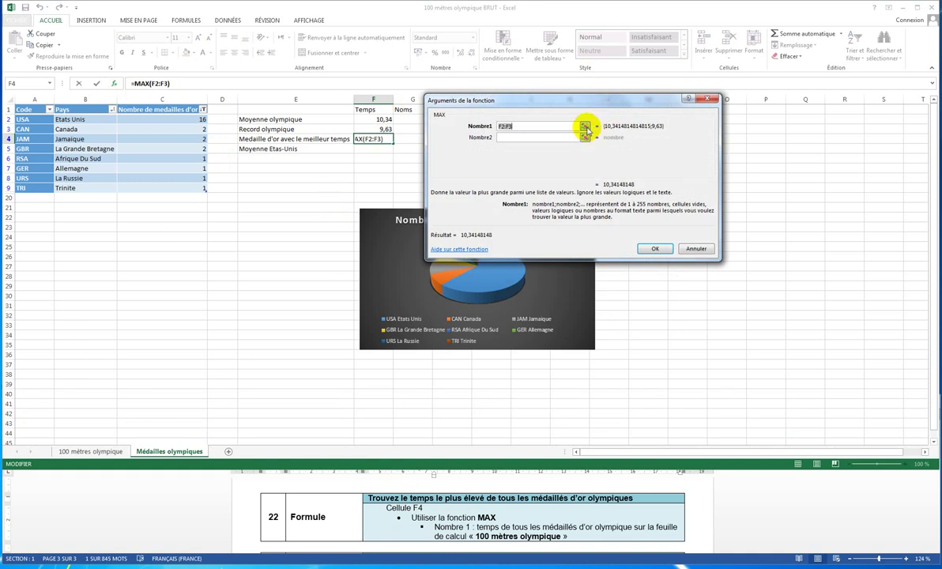
click(586, 126)
click(102, 452)
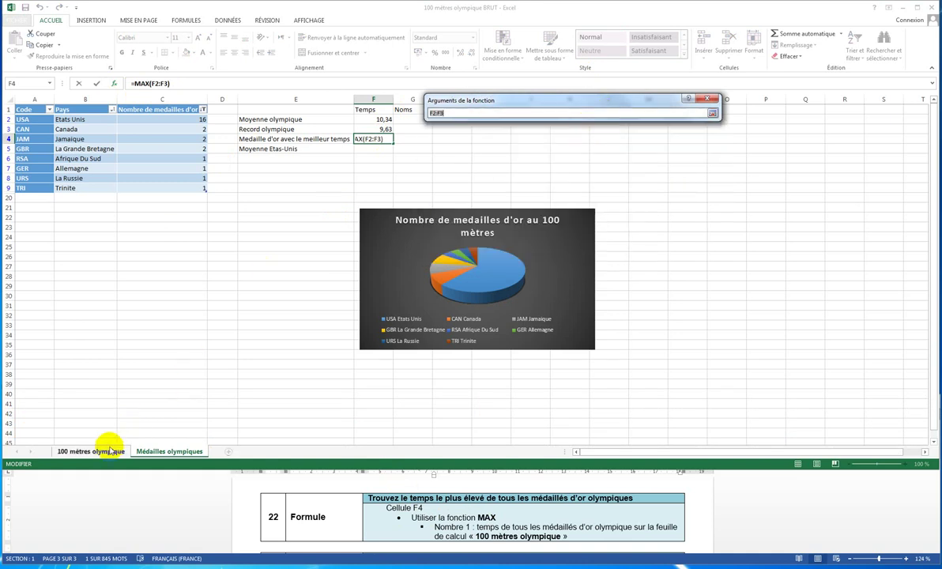
drag(340, 141, 319, 397)
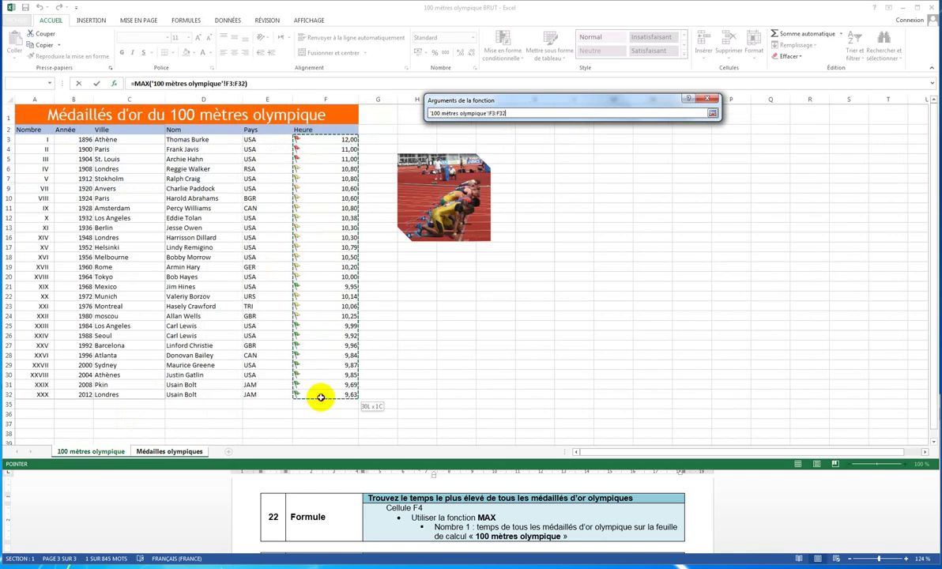
key(Return)
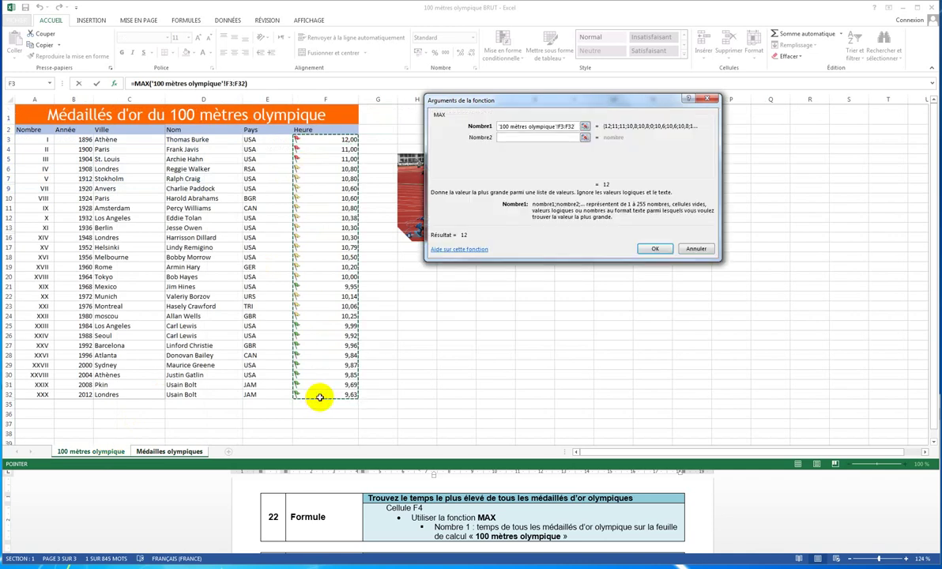
click(648, 248)
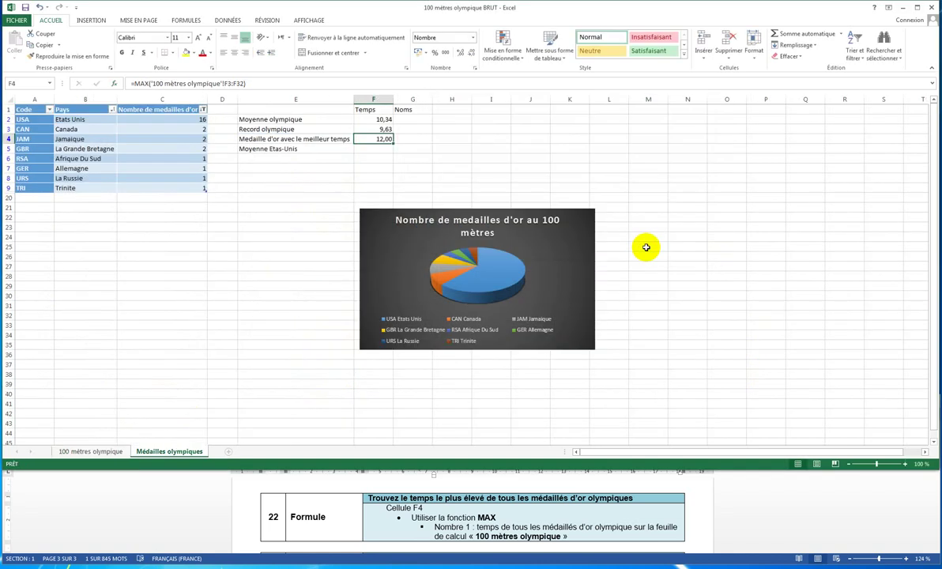
click(25, 8)
Scroll the instructions document to task 23, averaging the US medallists' times
click(380, 519)
scroll(380, 517, down, 1)
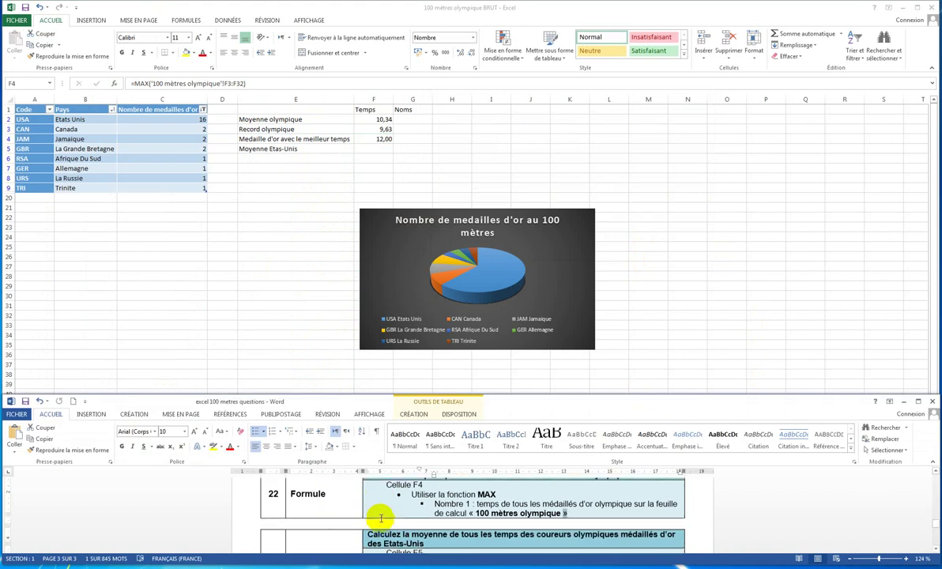
scroll(380, 517, down, 2)
scroll(379, 520, up, 2)
scroll(379, 521, down, 1)
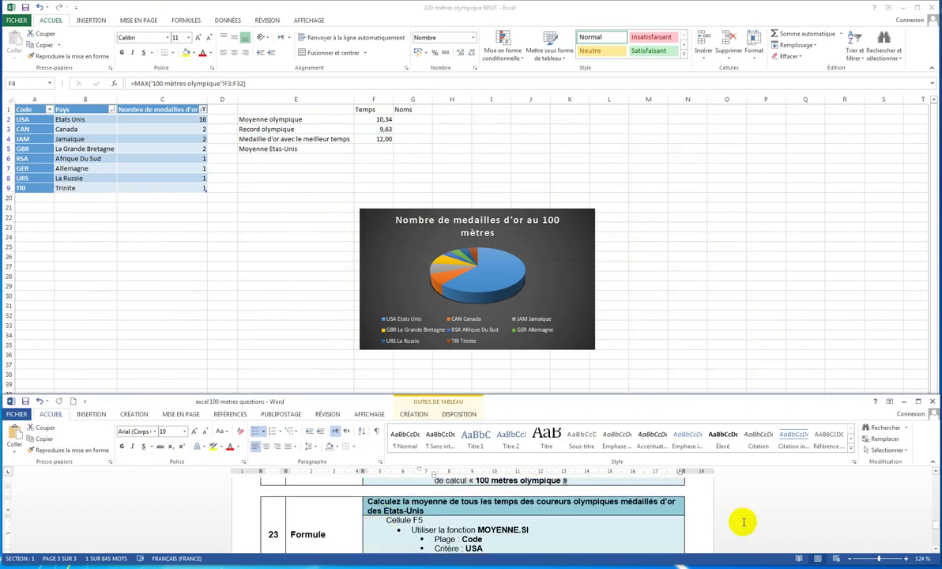
click(935, 547)
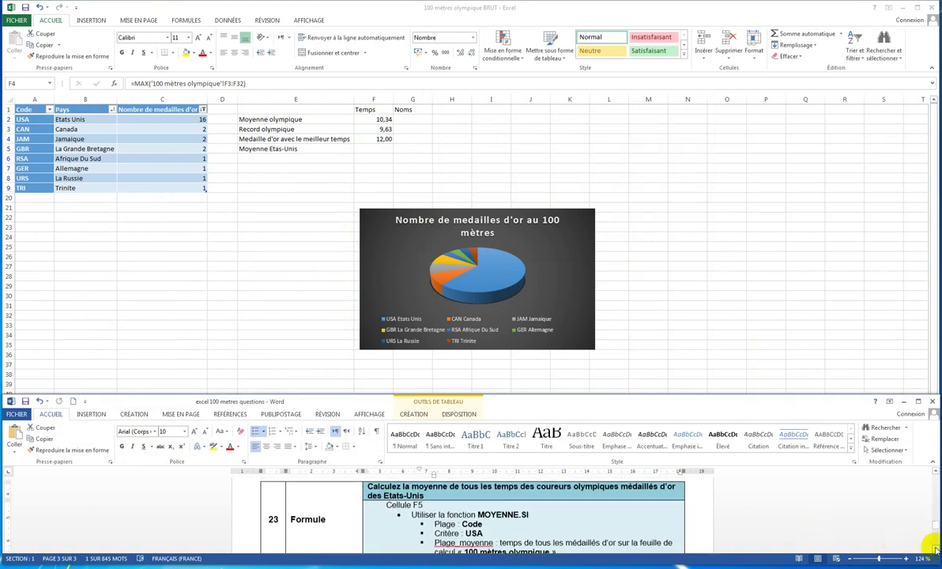
click(934, 548)
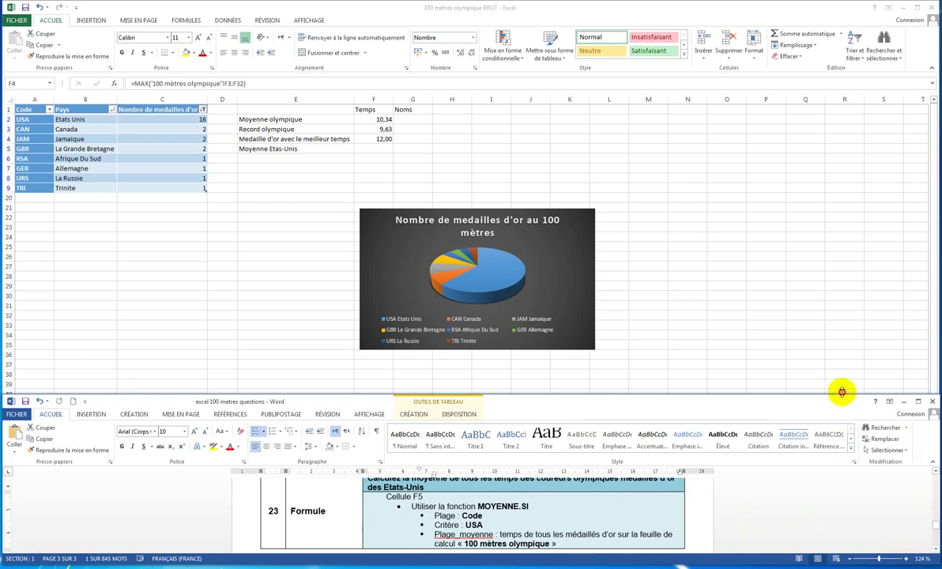
drag(842, 391, 841, 387)
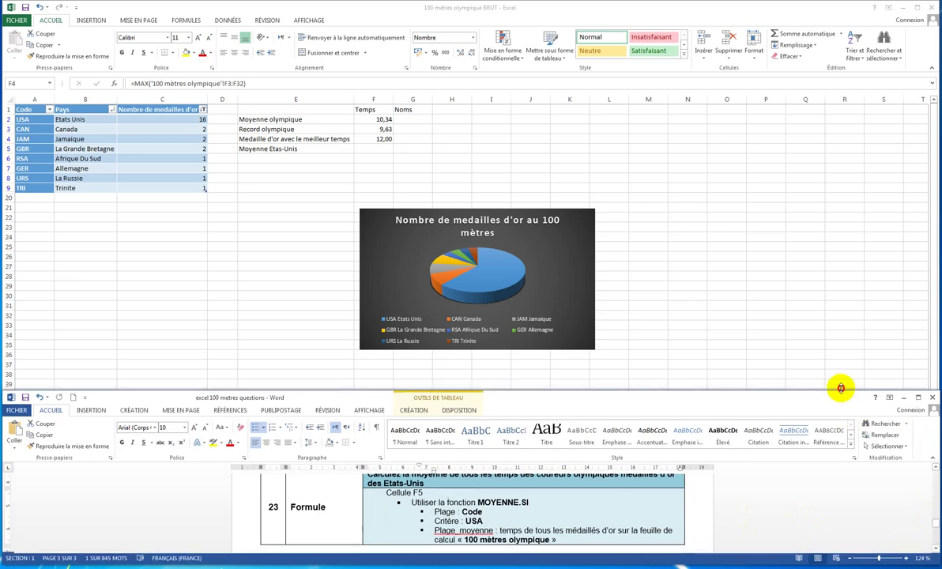
click(935, 469)
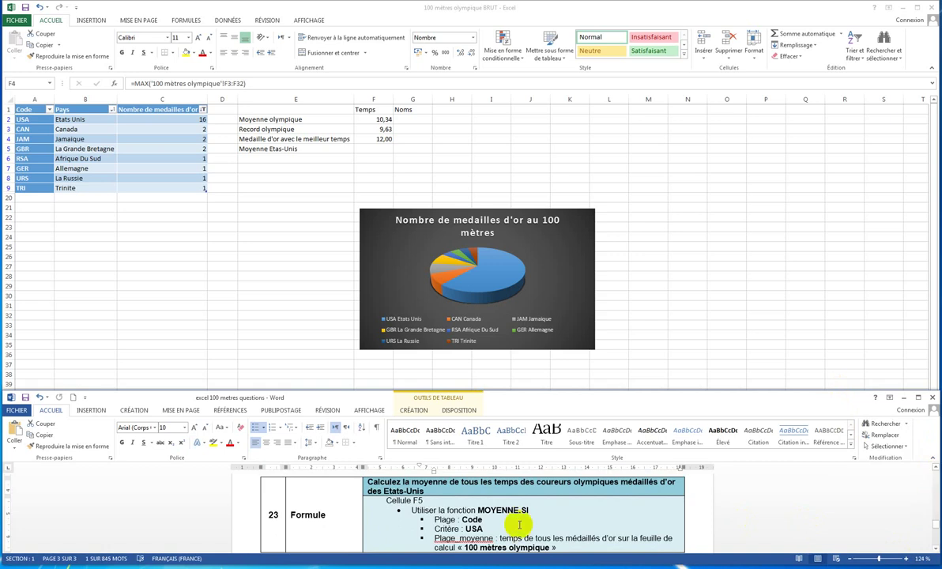
Check F4's MAX formula is unchanged and move down to F5
click(365, 140)
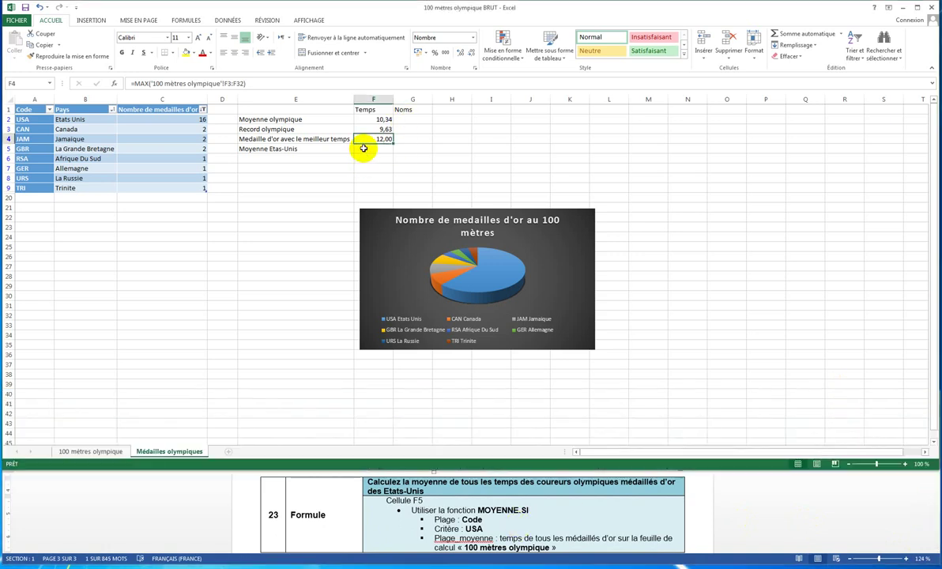
double_click(364, 140)
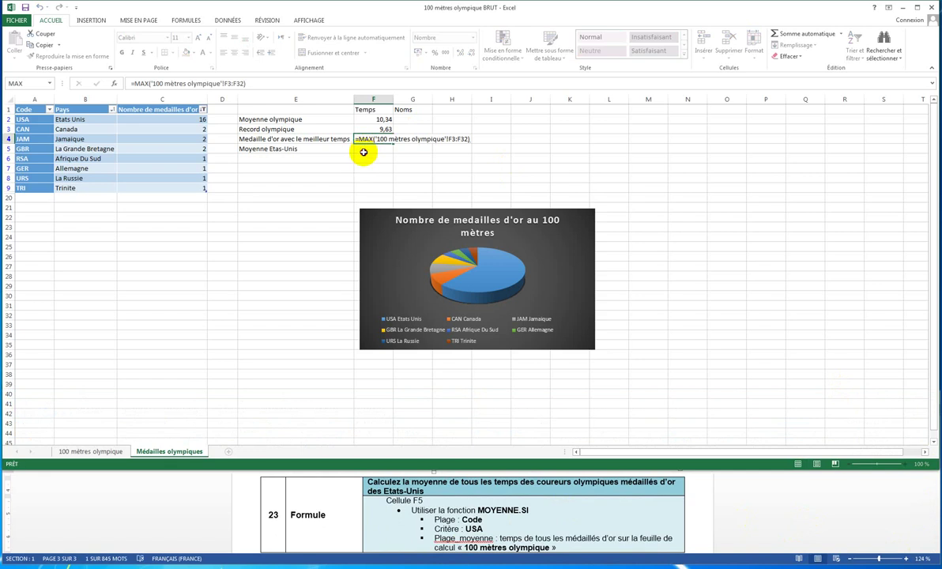
key(Return)
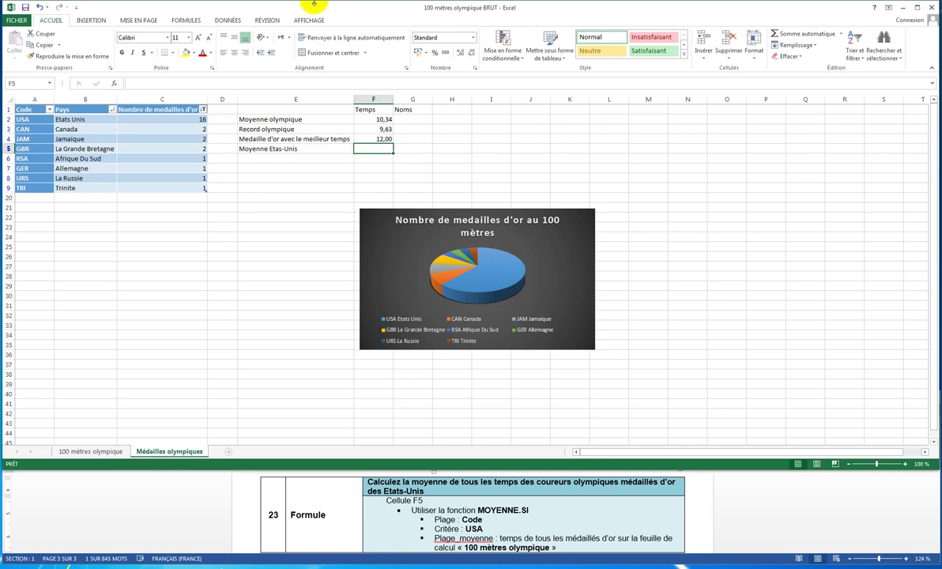
Enter =MOYENNE.SI(Code;"USA";'100 mètres olympique'!F3:F32) in F5, giving 10,453125
click(115, 84)
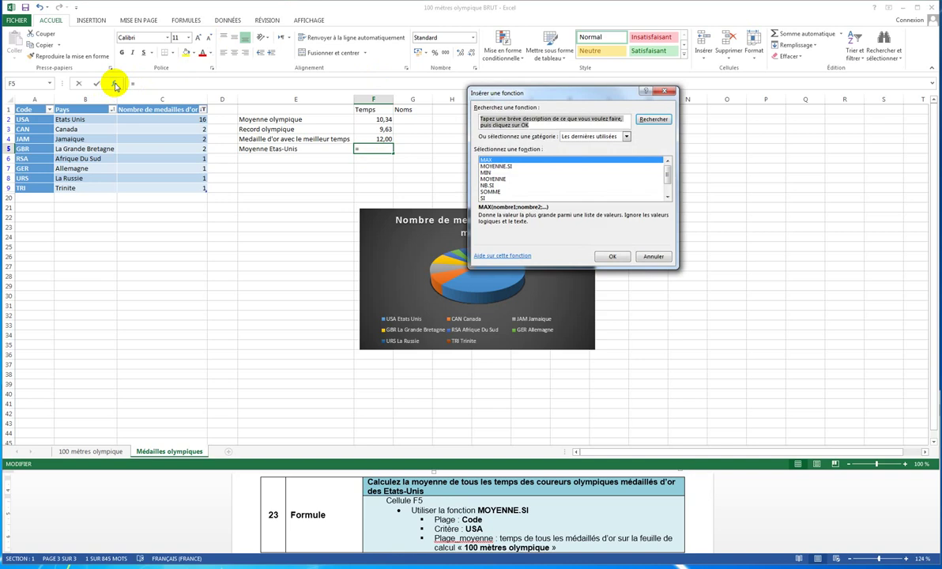
click(494, 166)
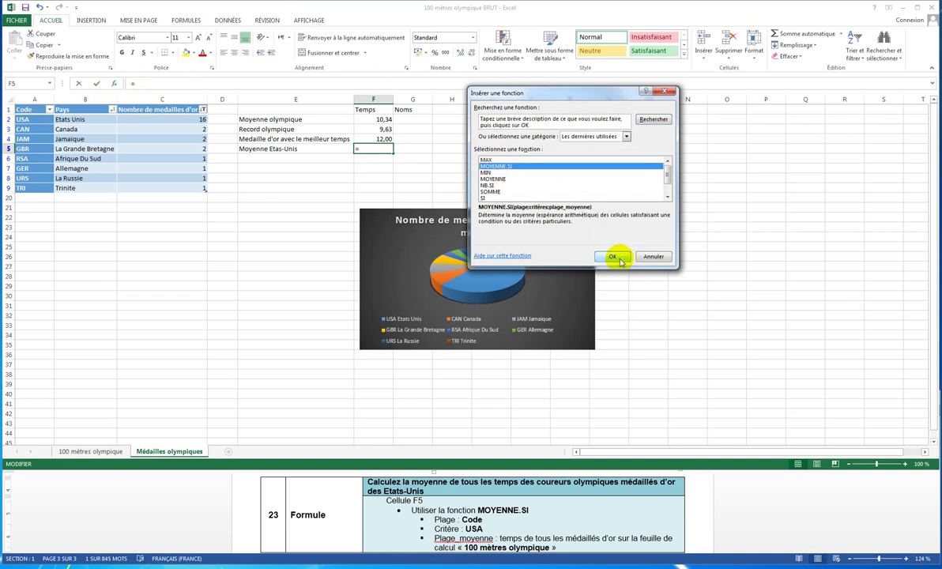
click(613, 256)
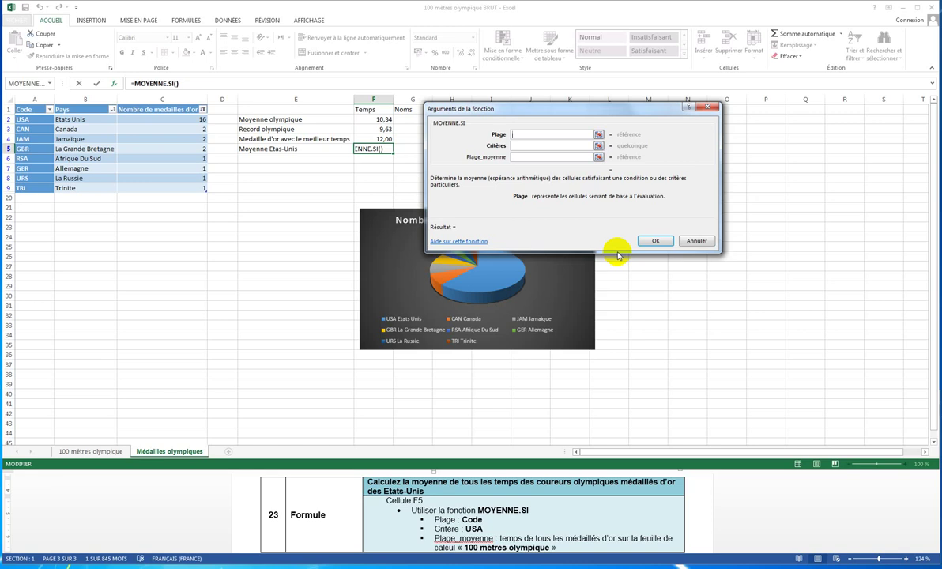
text(Code)
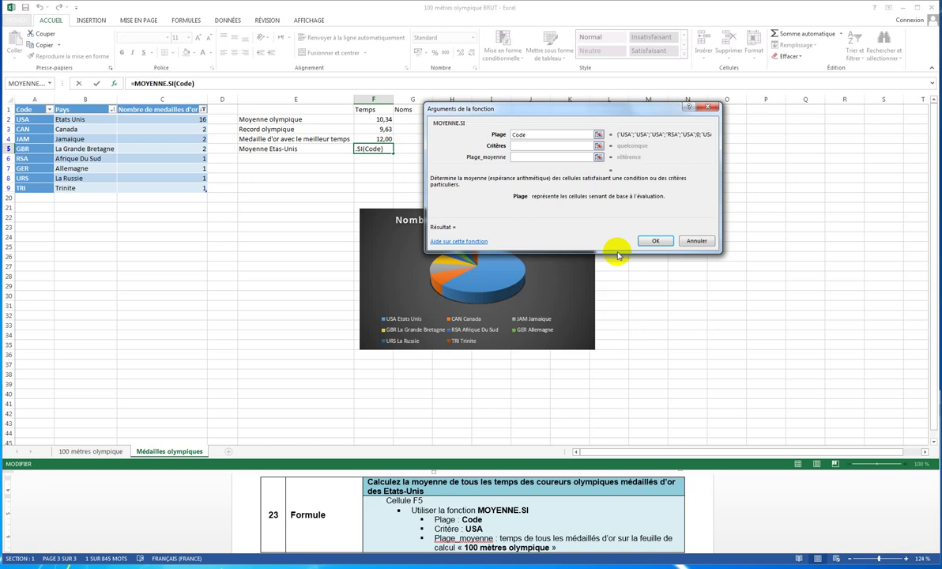
click(535, 145)
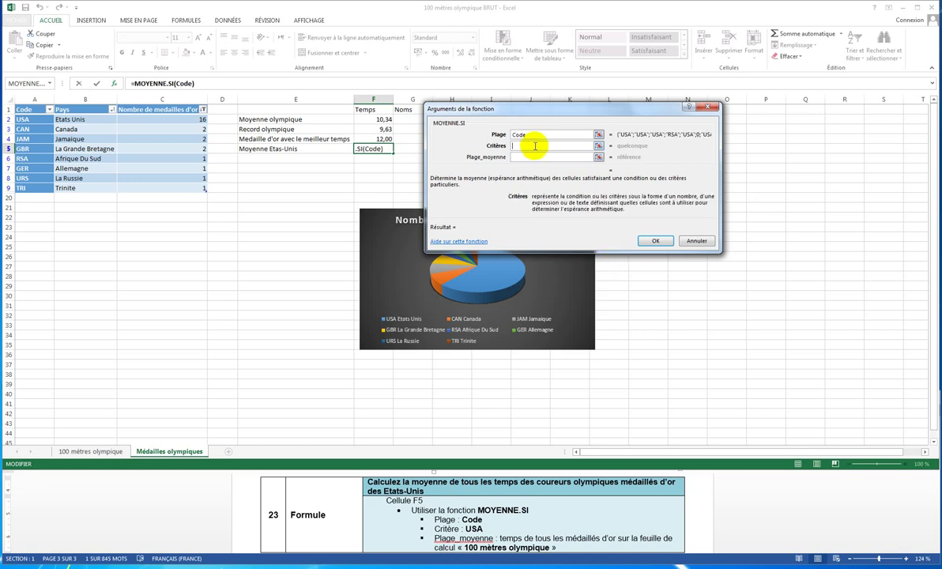
text(USA)
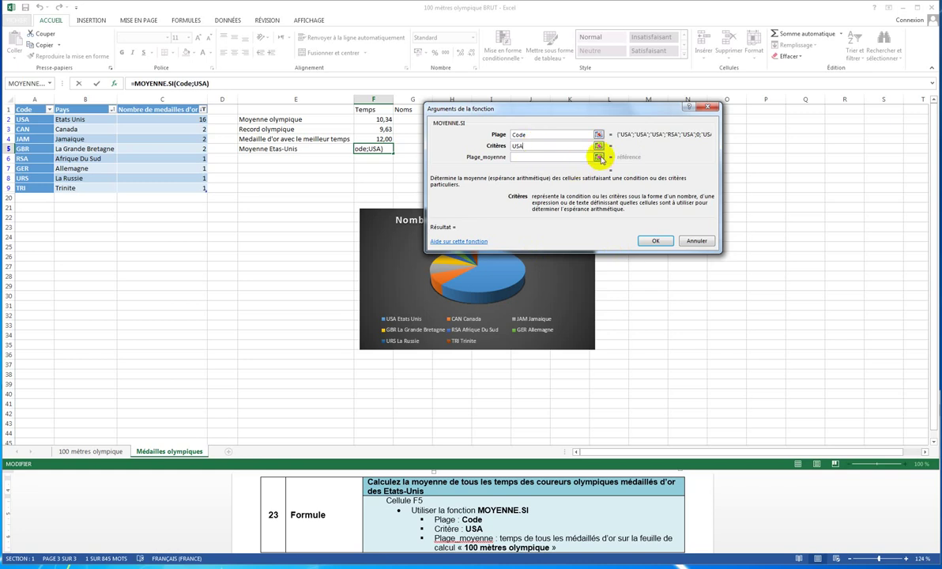
click(600, 158)
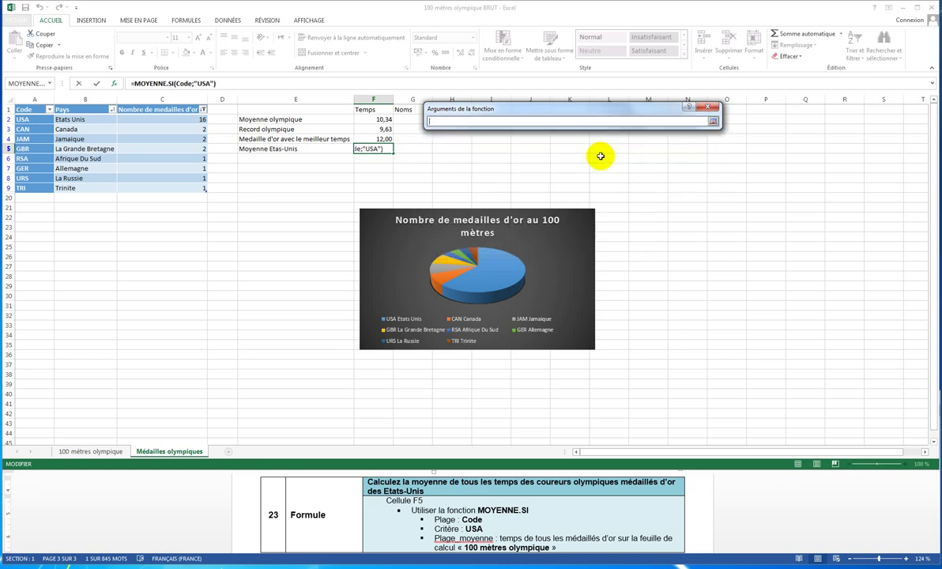
click(92, 451)
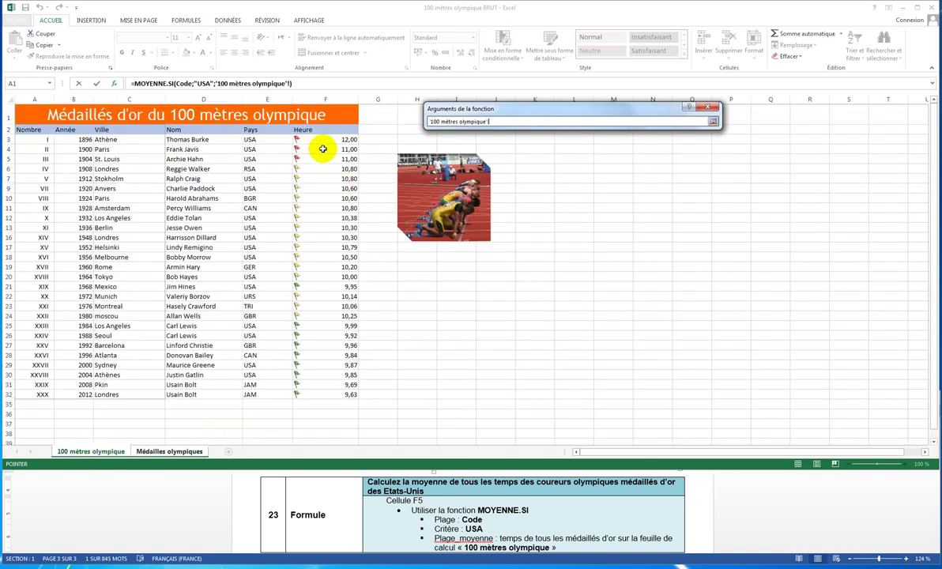
mouse_move(326, 139)
mouse_down()
mouse_move(335, 210)
mouse_move(332, 395)
mouse_up()
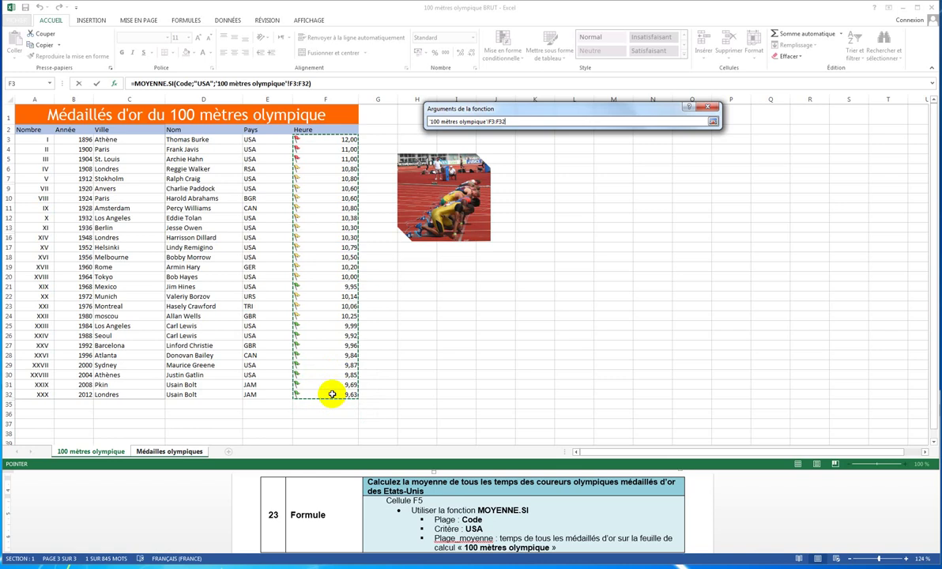
drag(332, 394, 331, 394)
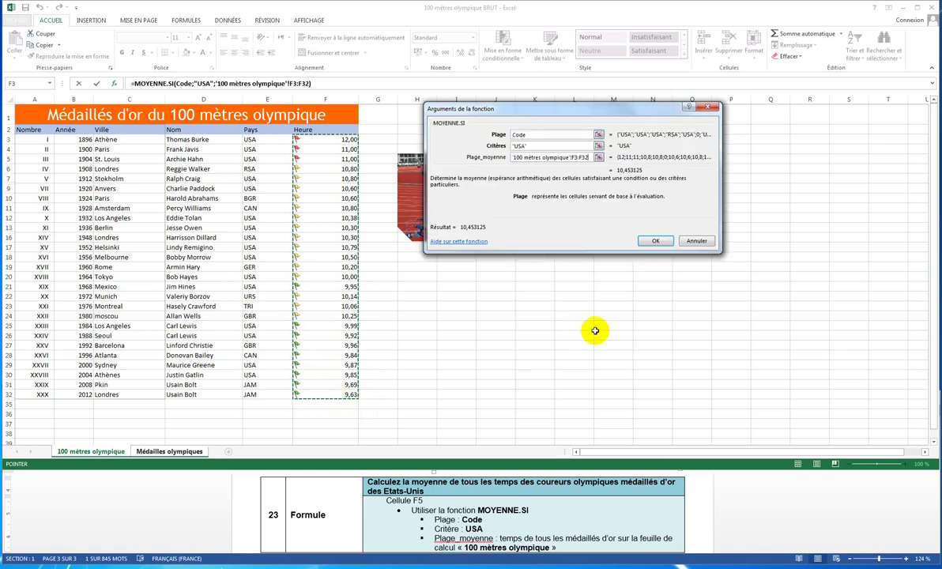
click(659, 241)
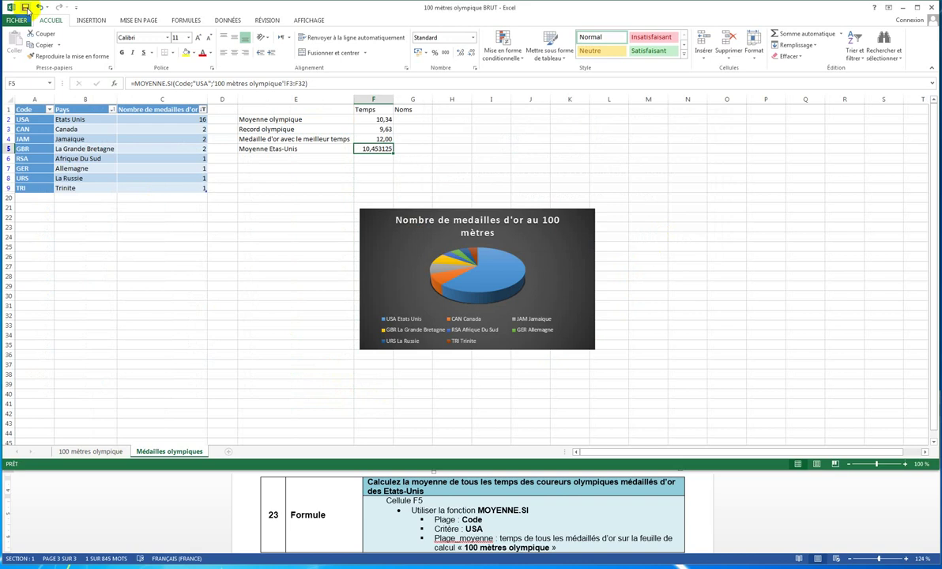
Scroll the instructions to item 24, which calls for CONCATENER in G3
click(418, 541)
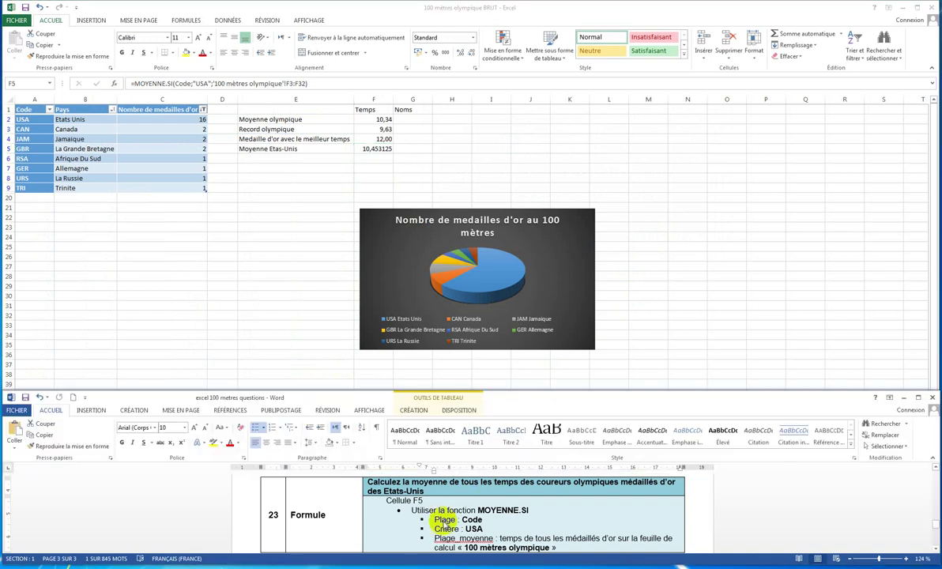
scroll(395, 522, down, 2)
scroll(444, 520, down, 1)
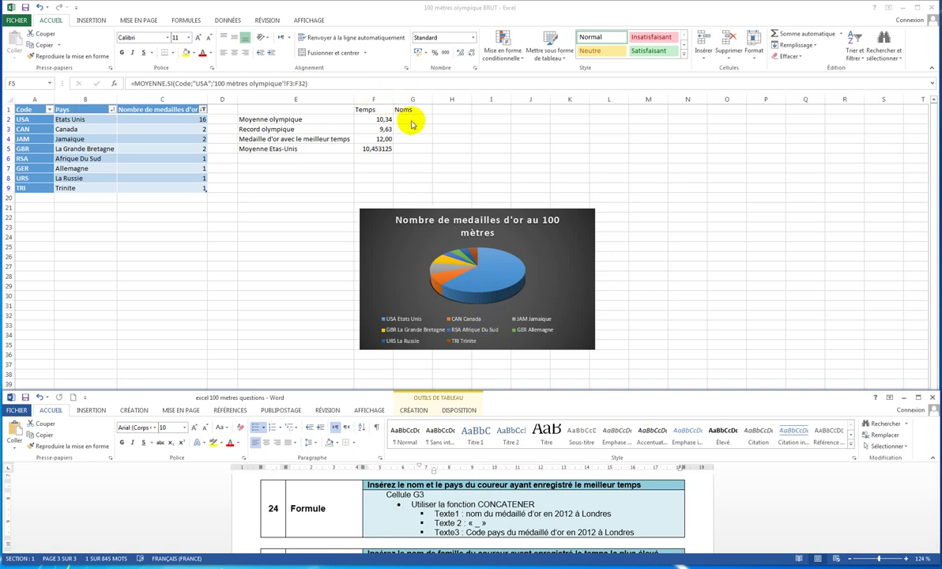
Cancel the accidental edit to F5's formula and select cell G2 under Noms
click(410, 123)
key(F2)
key(Home)
key(Right)
click(410, 118)
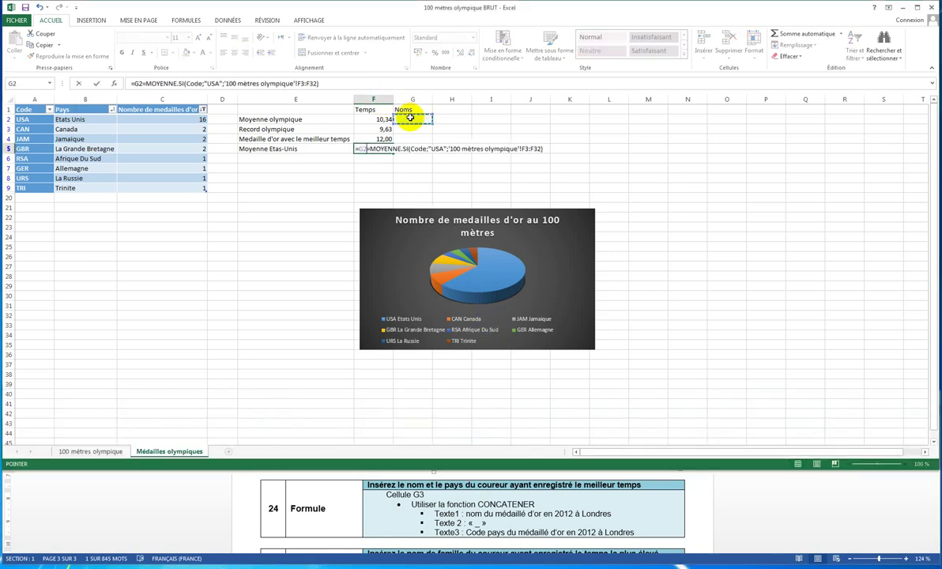
key(Escape)
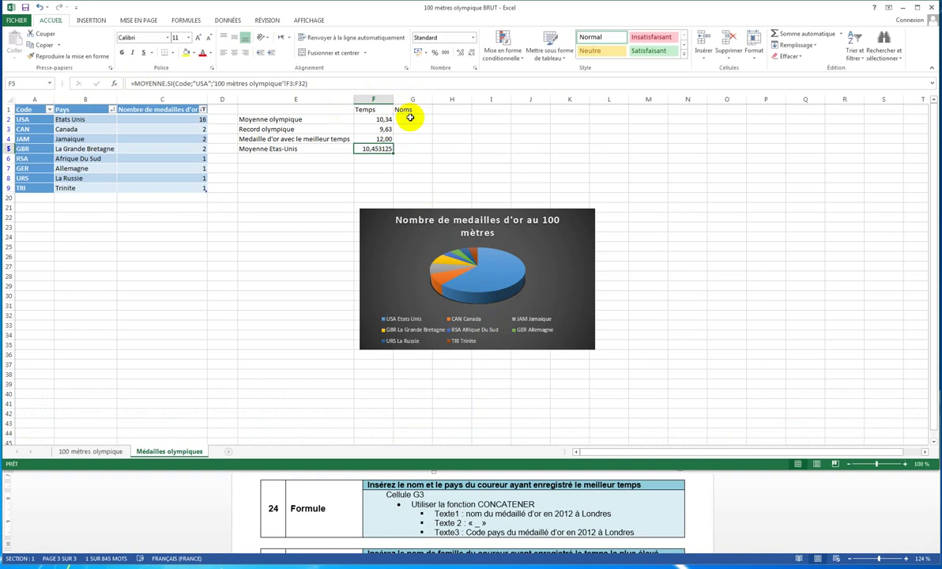
click(410, 117)
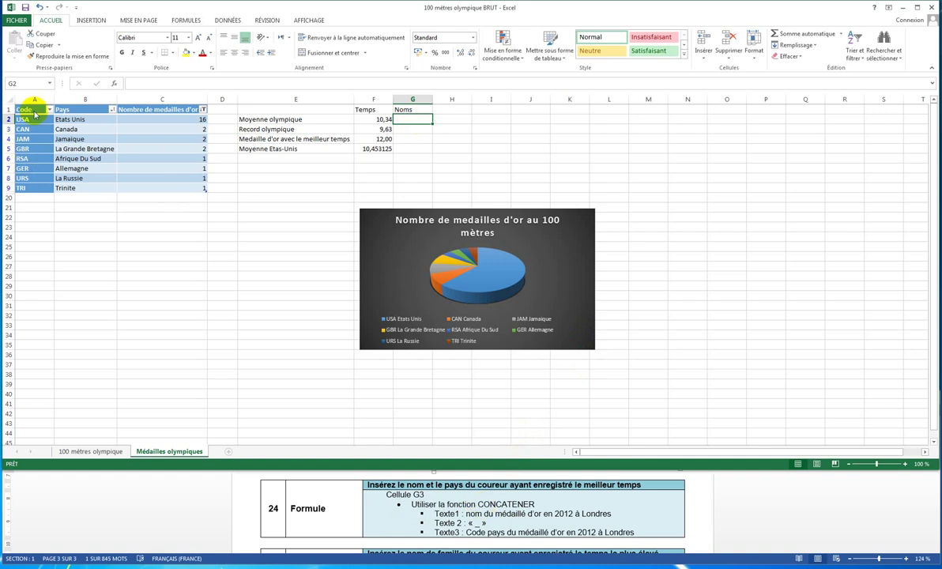
Add Nouveau to the Quick Access Toolbar and insert a new blank sheet
click(77, 8)
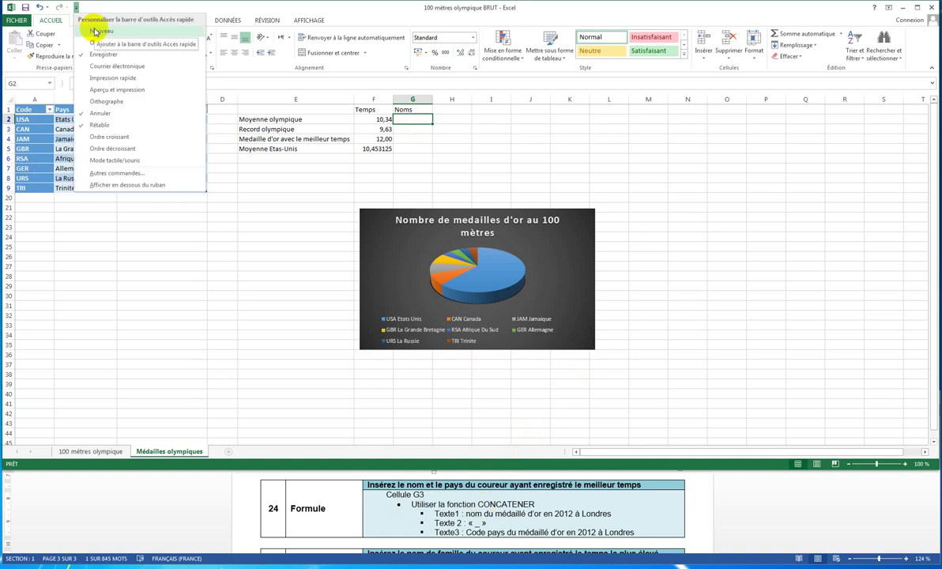
click(95, 31)
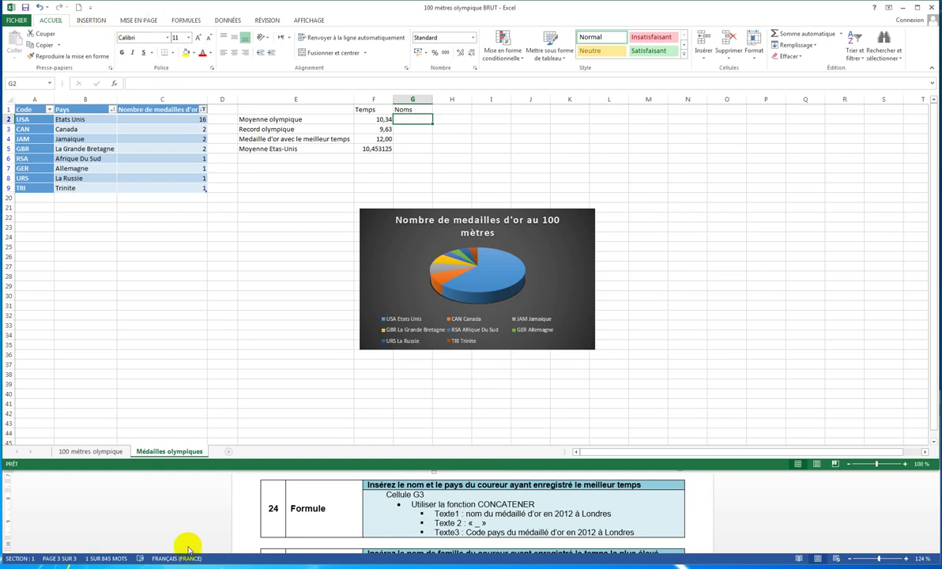
click(229, 452)
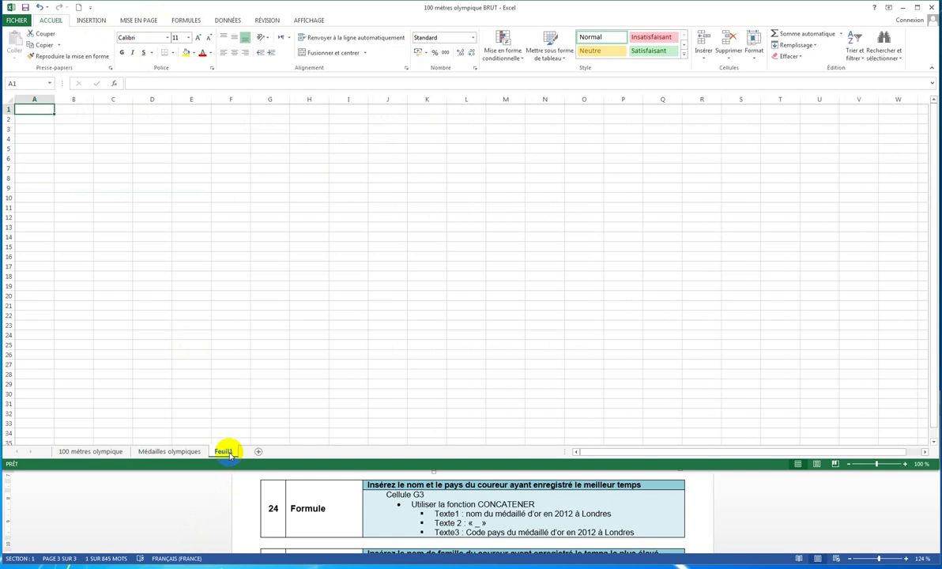
Enter Nom and Prénom headers with a sample surname and first name in row 2
text(No)
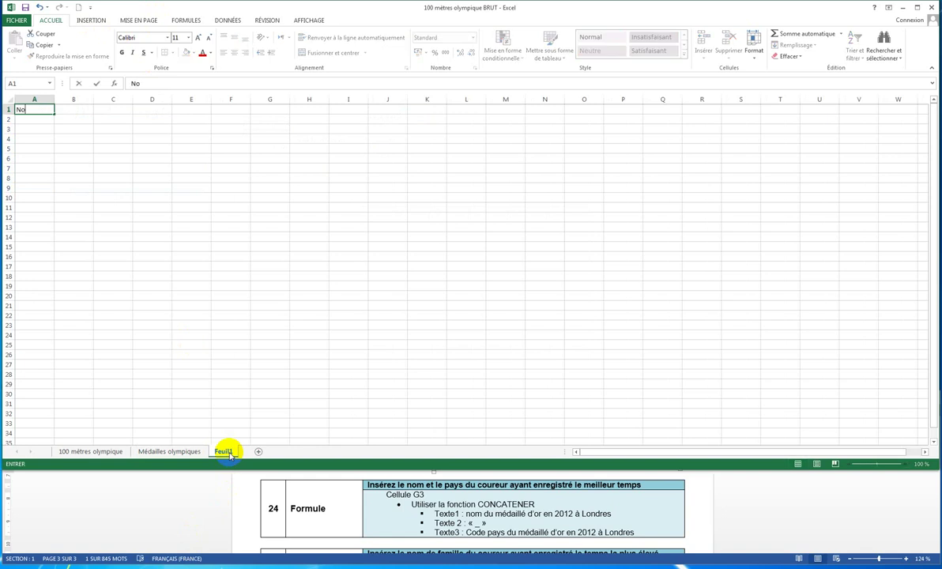
text(m)
key(Tab)
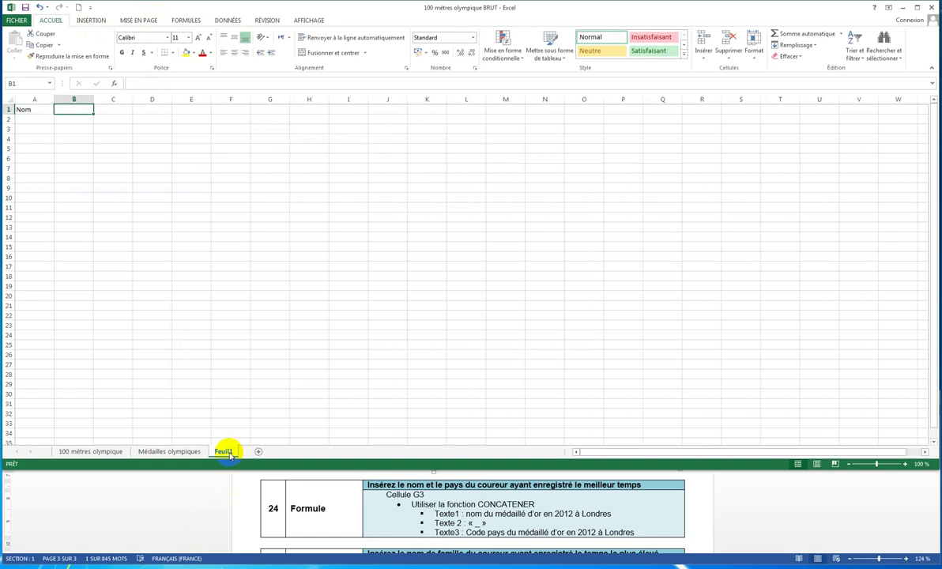
text(Pré)
text(n)
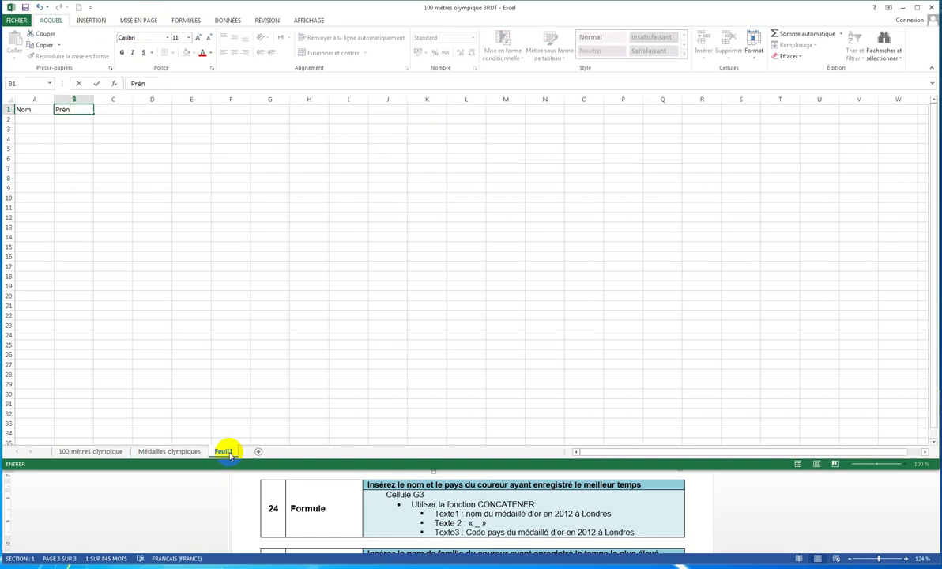
text(om)
key(Return)
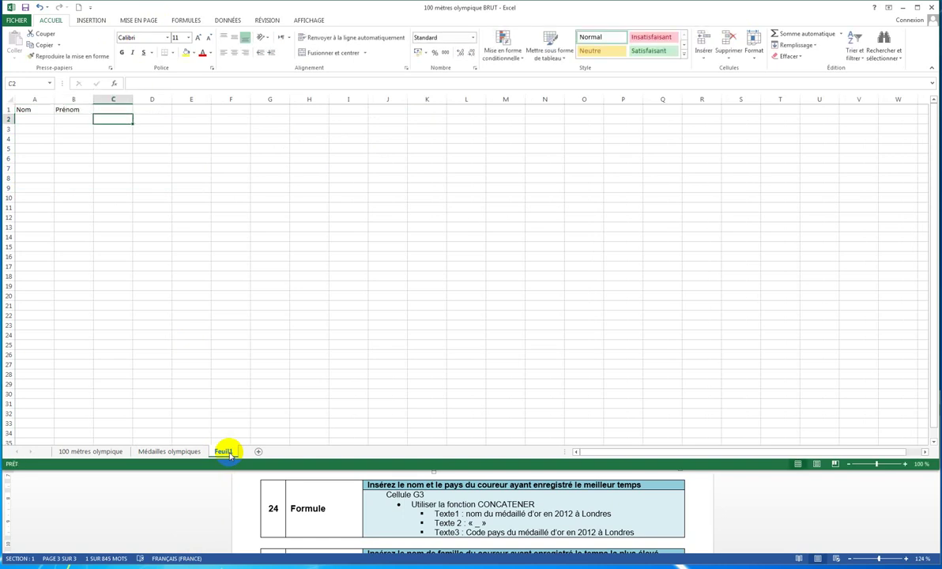
key(Home)
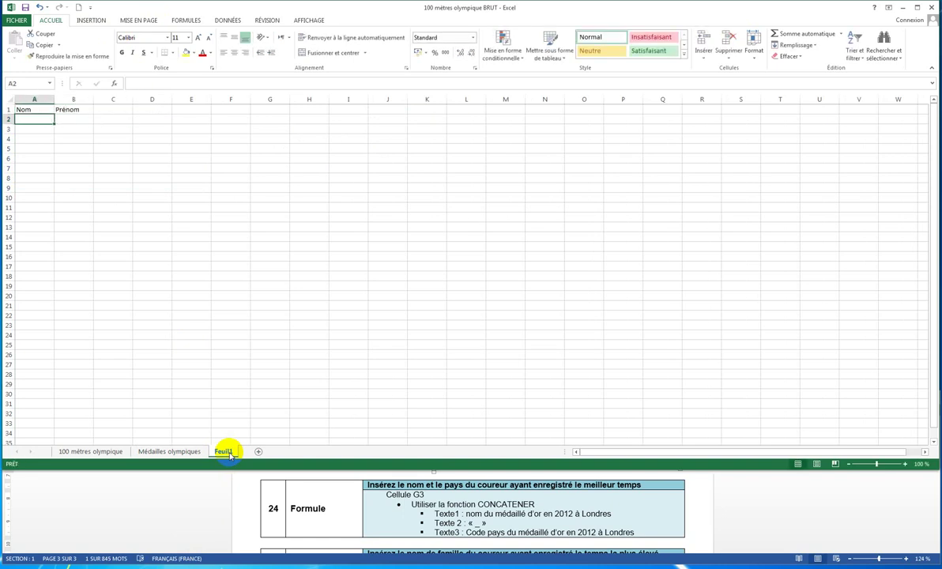
text(Be)
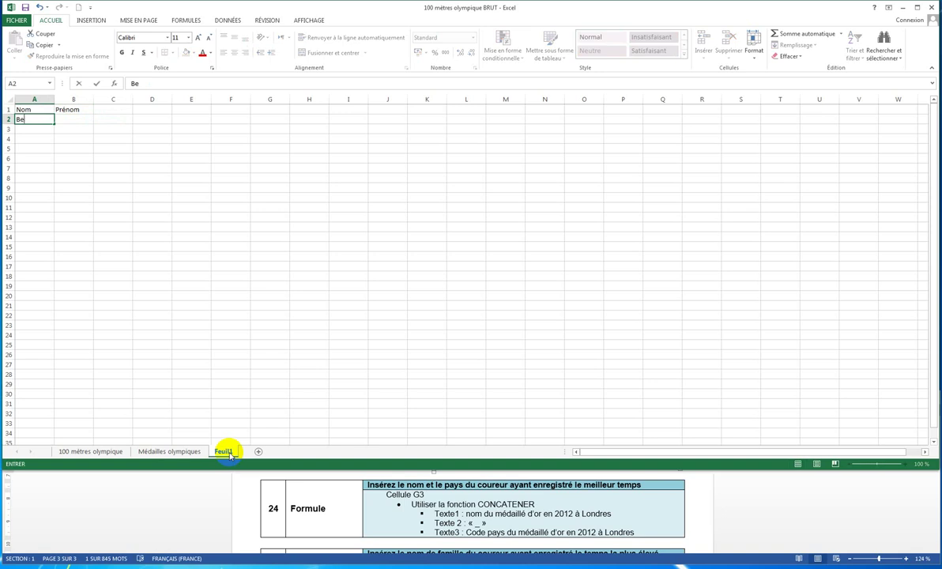
text(n F)
text(len)
key(Tab)
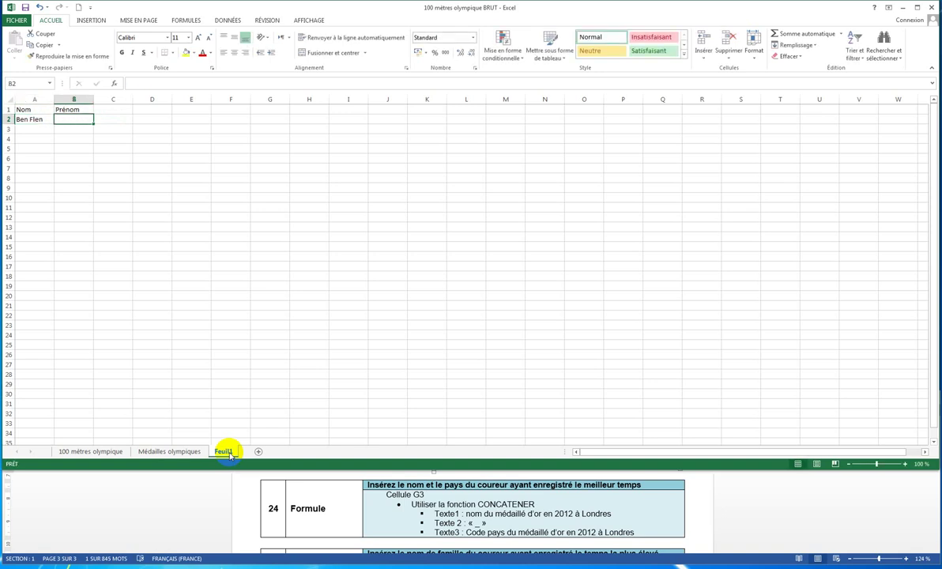
text(Foulen)
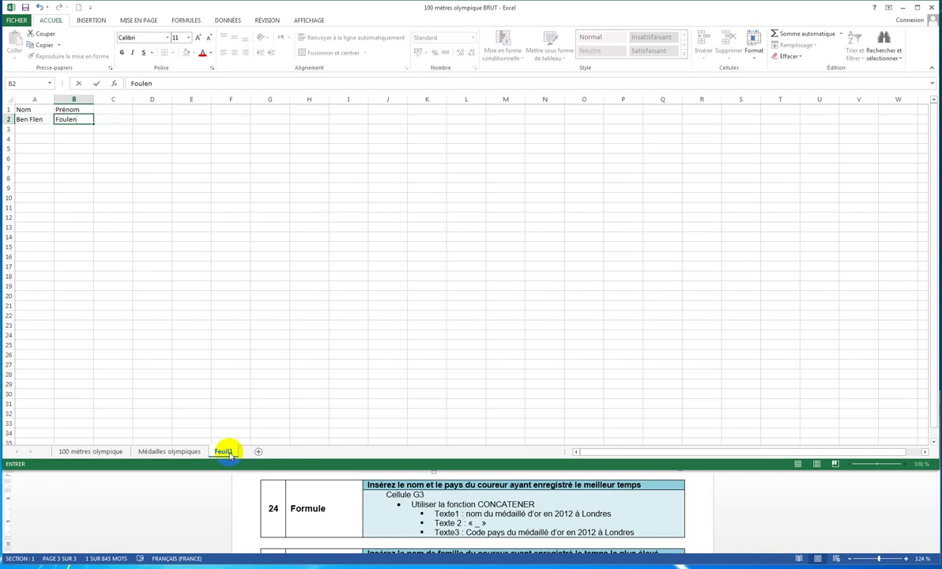
key(Tab)
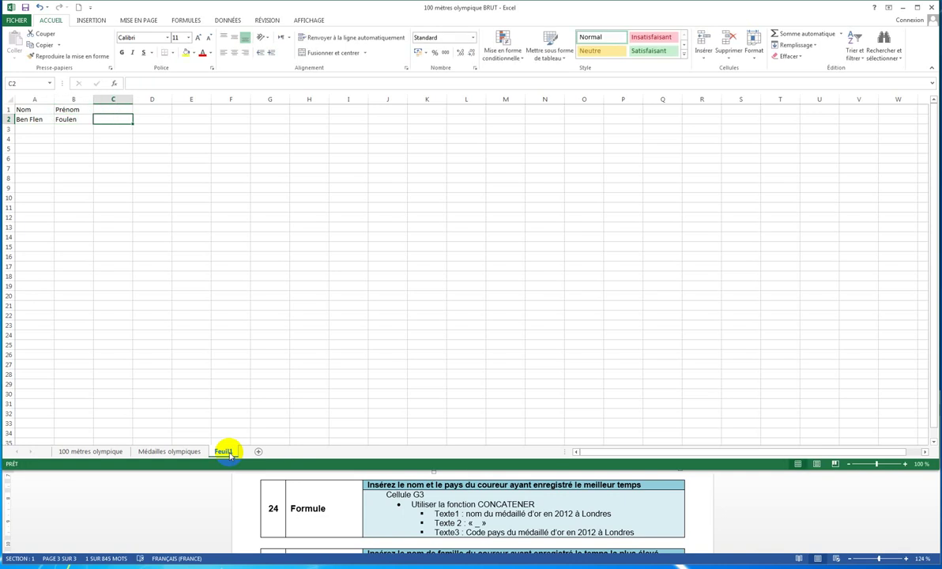
Widen column E and enter the header 'Nom et Prénom' in E1
key(Up)
key(Right)
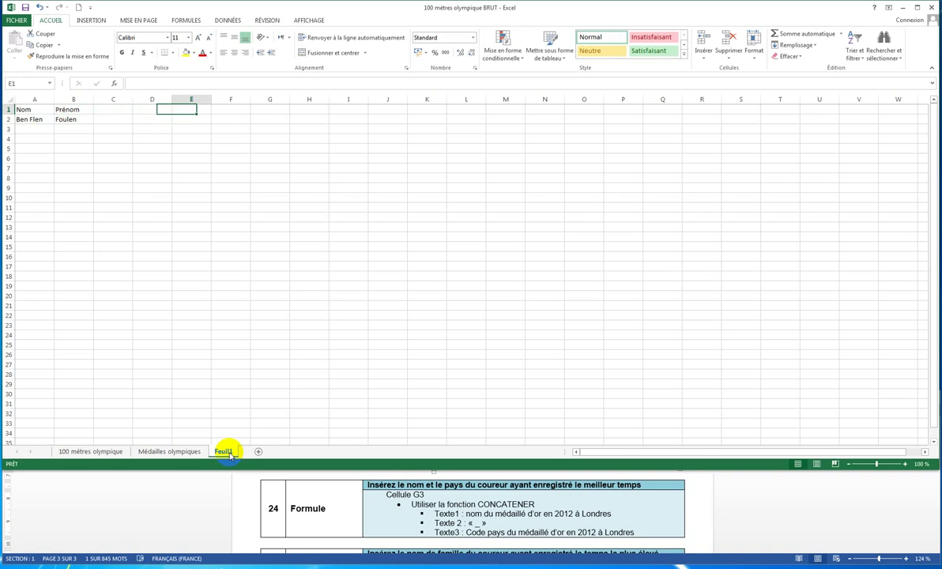
key(Right)
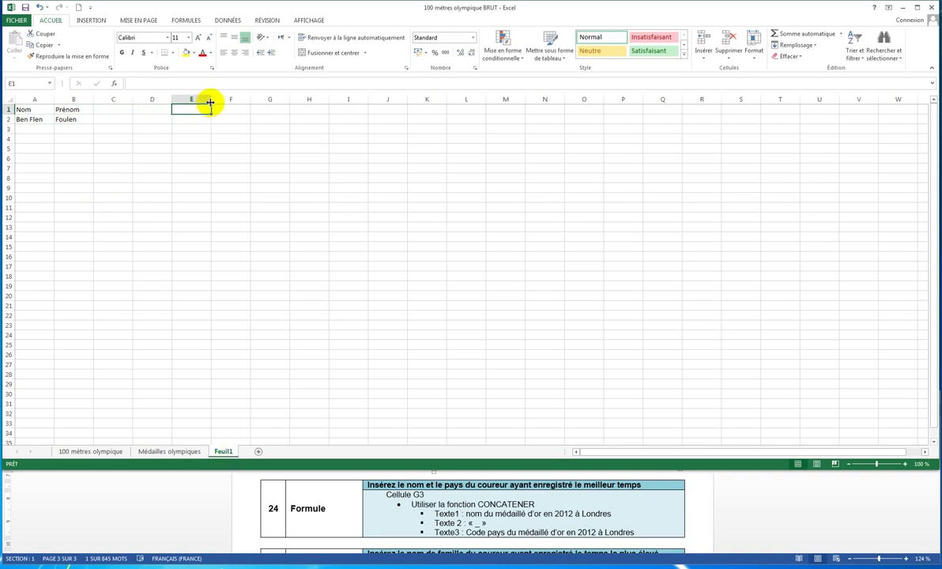
drag(211, 99, 268, 100)
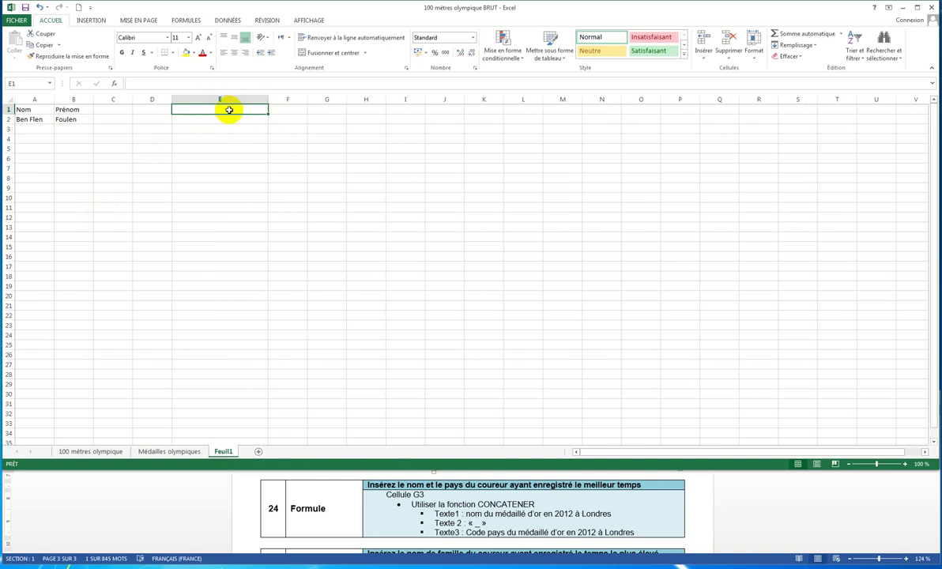
text(Nom et )
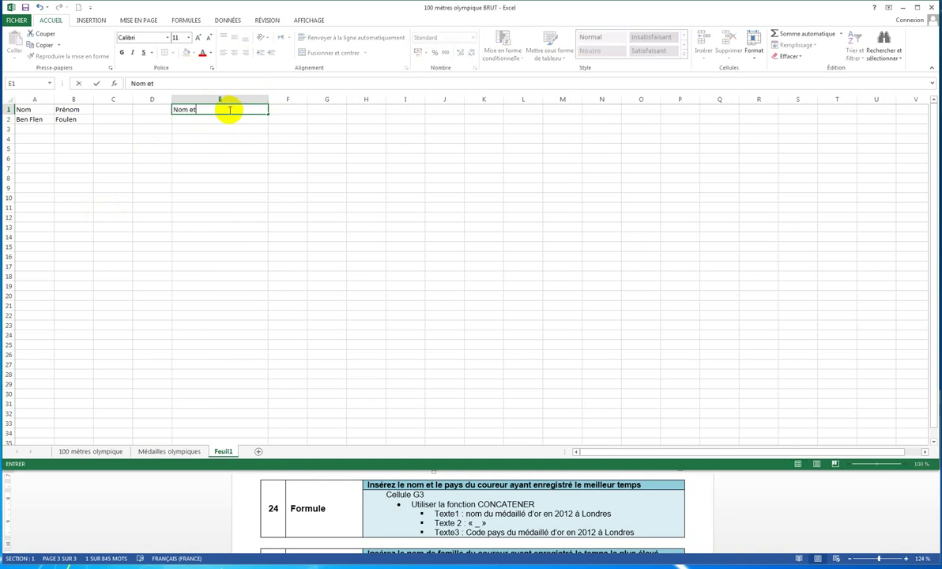
text(Prénom)
key(Return)
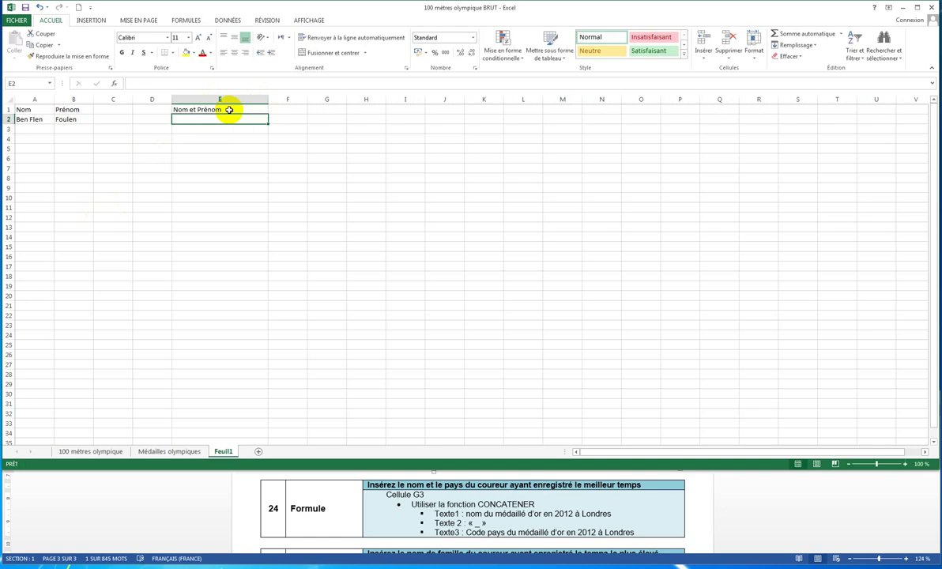
key(Left)
key(Right)
Search the function list for CONCATENER and insert it into cell E2
click(116, 85)
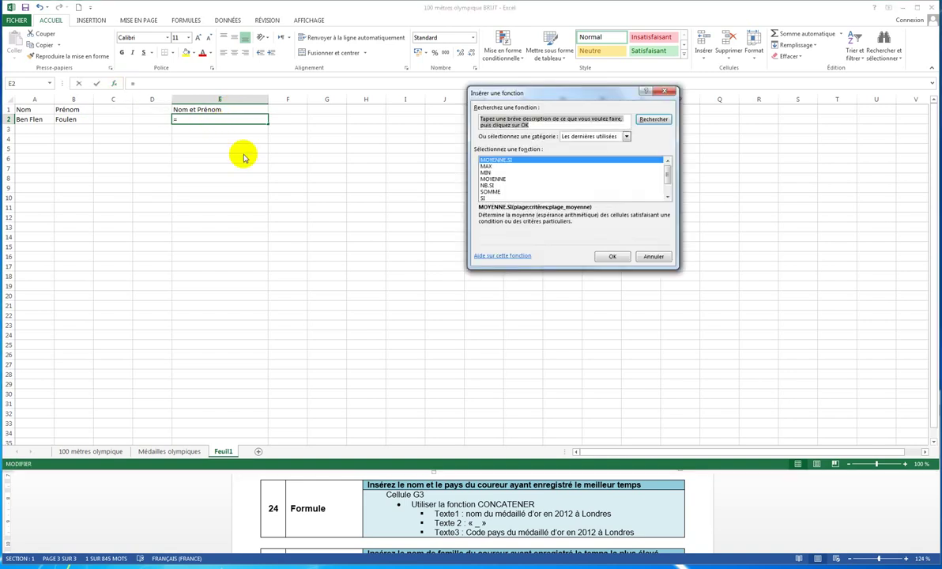
text(con)
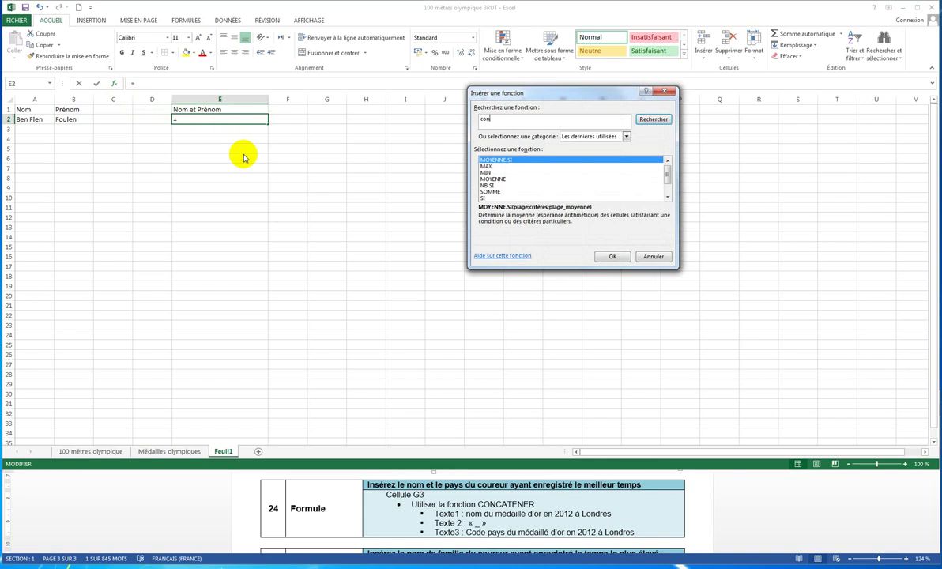
text(ca)
key(BackSpace)
text(ca)
text(t)
text(en)
text(re)
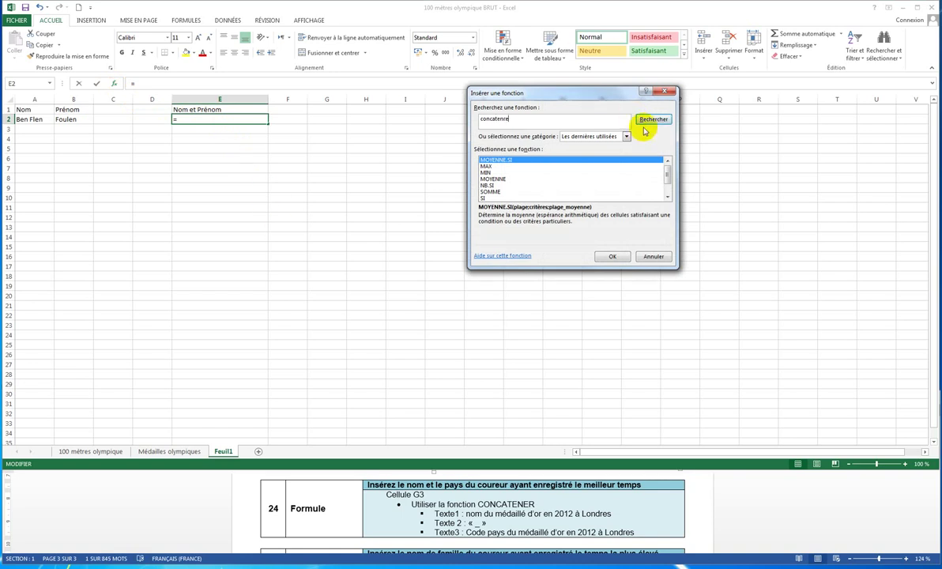
click(652, 121)
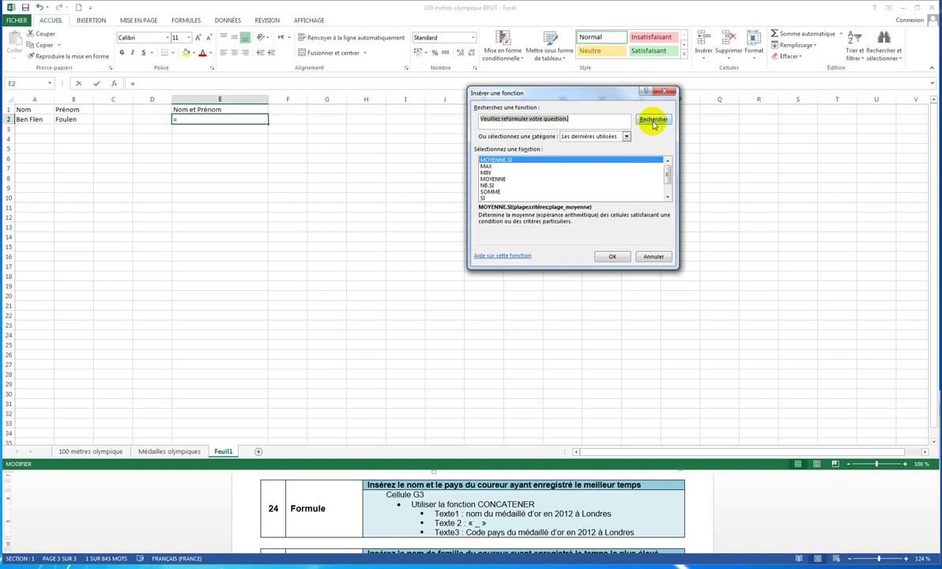
key(BackSpace)
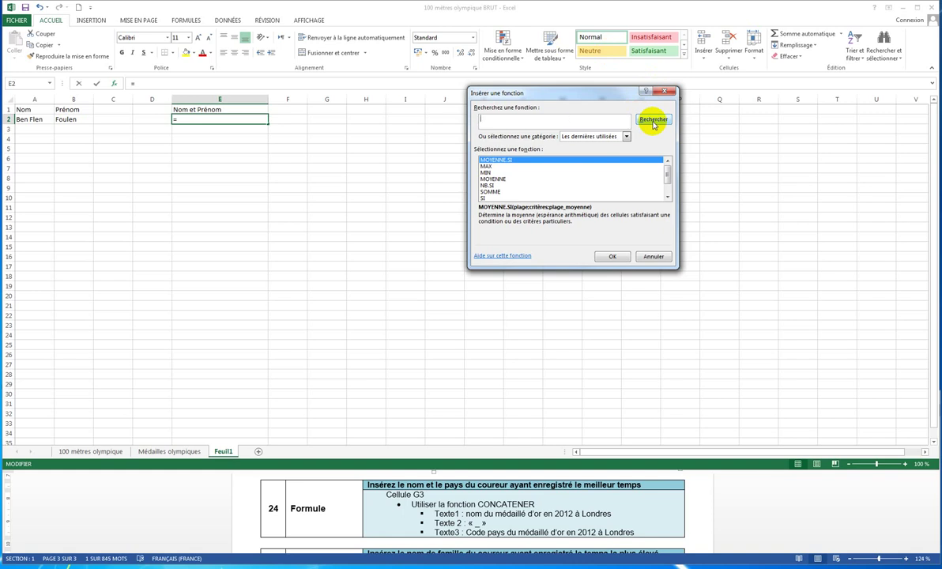
text(COn)
text(ca)
text(tener)
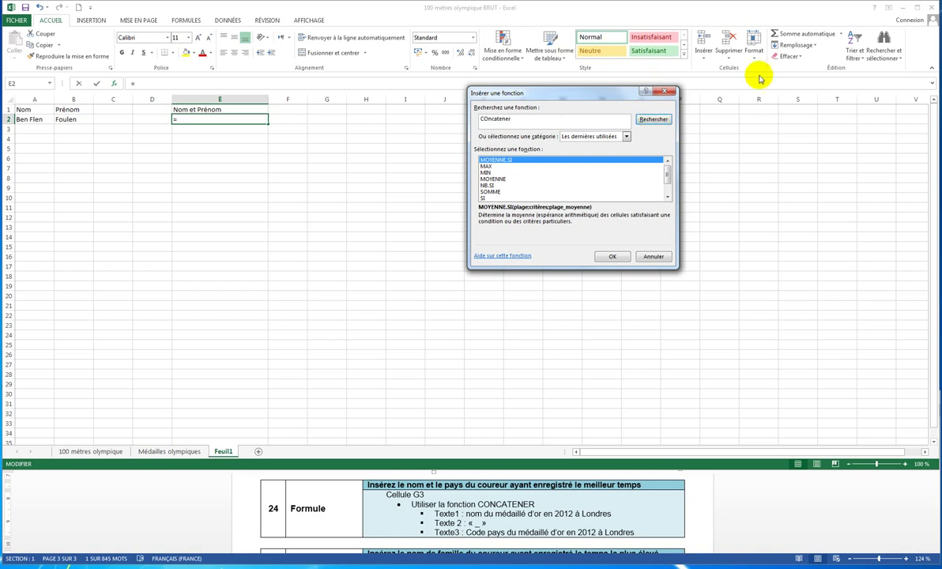
click(655, 124)
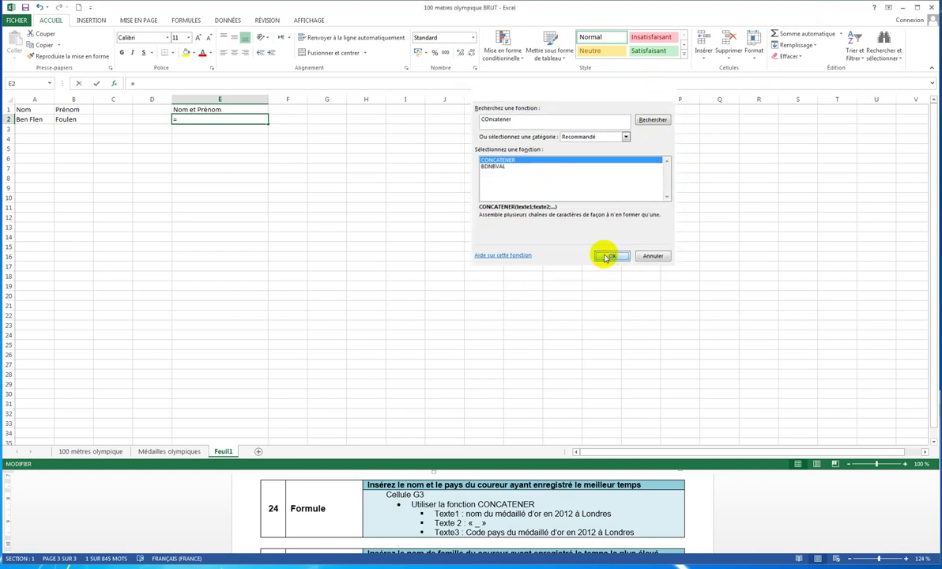
click(608, 257)
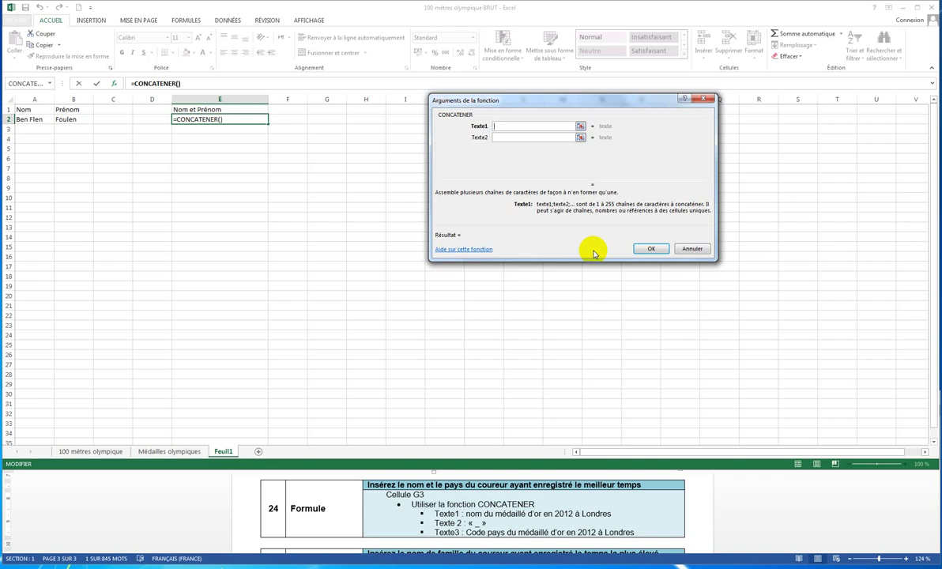
Set E2 to =CONCATENER(B2;"-";A2), joining first name, a dash and surname
click(580, 126)
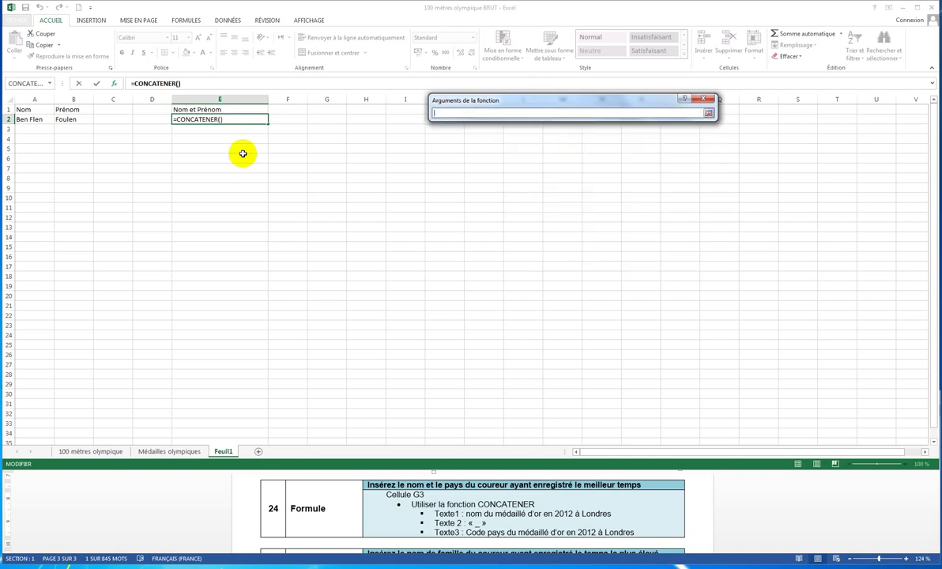
click(67, 120)
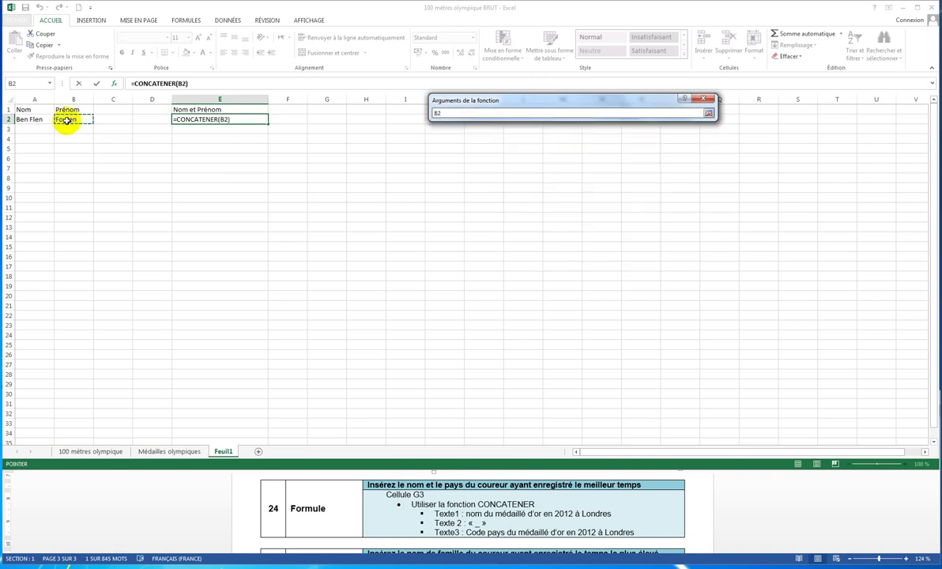
key(Return)
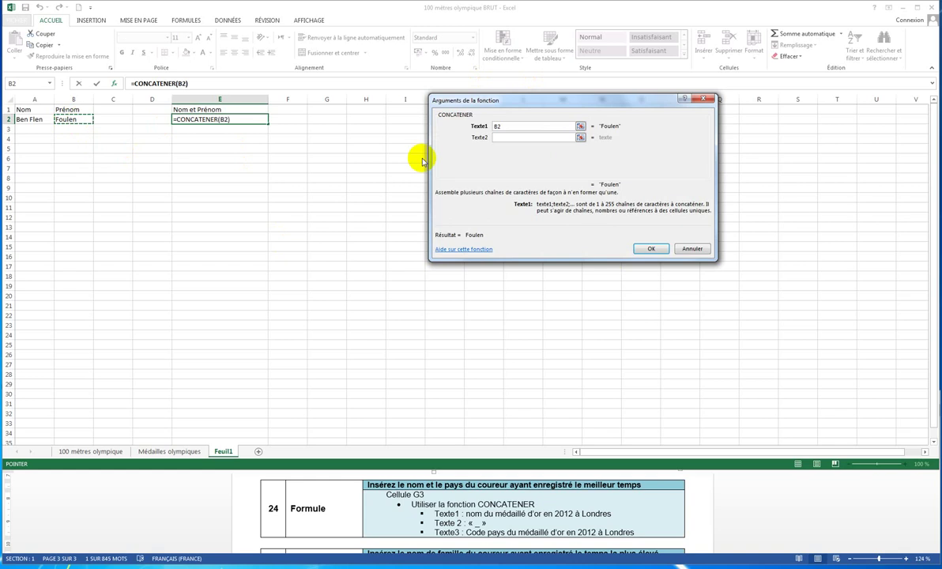
click(496, 138)
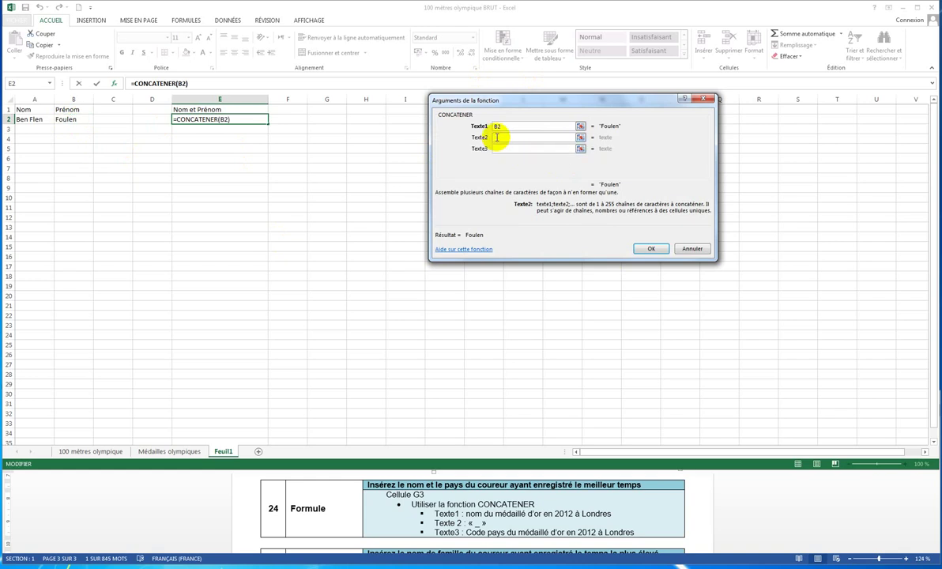
text(-)
click(501, 149)
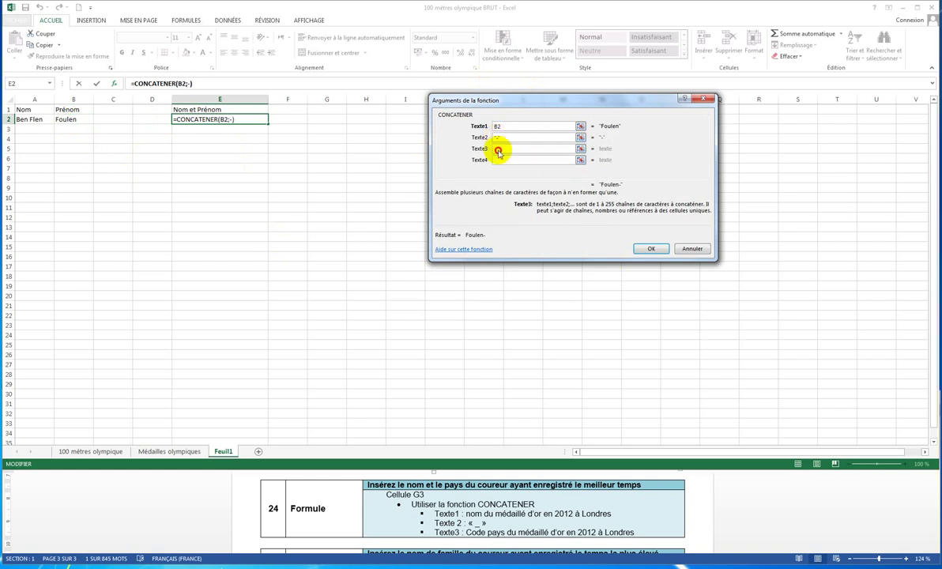
click(581, 149)
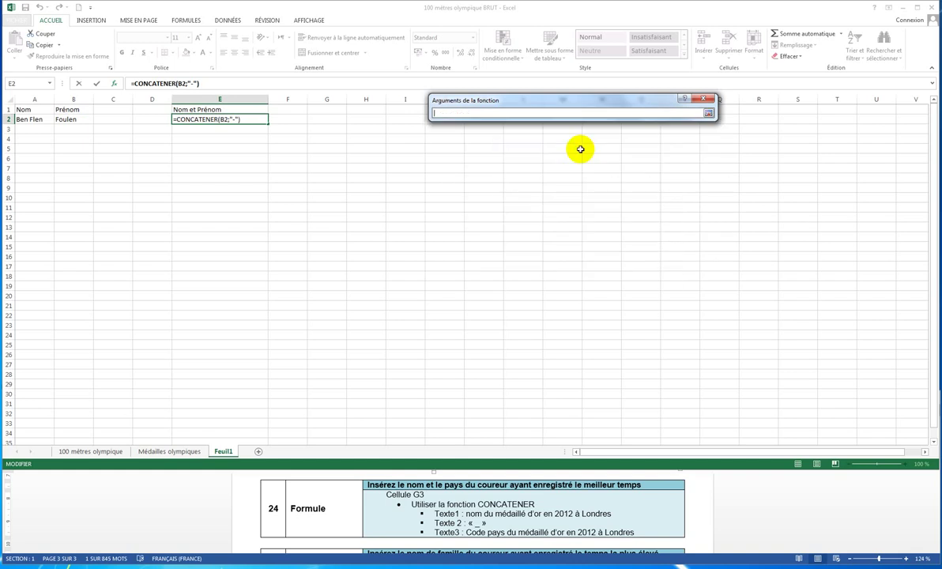
click(35, 118)
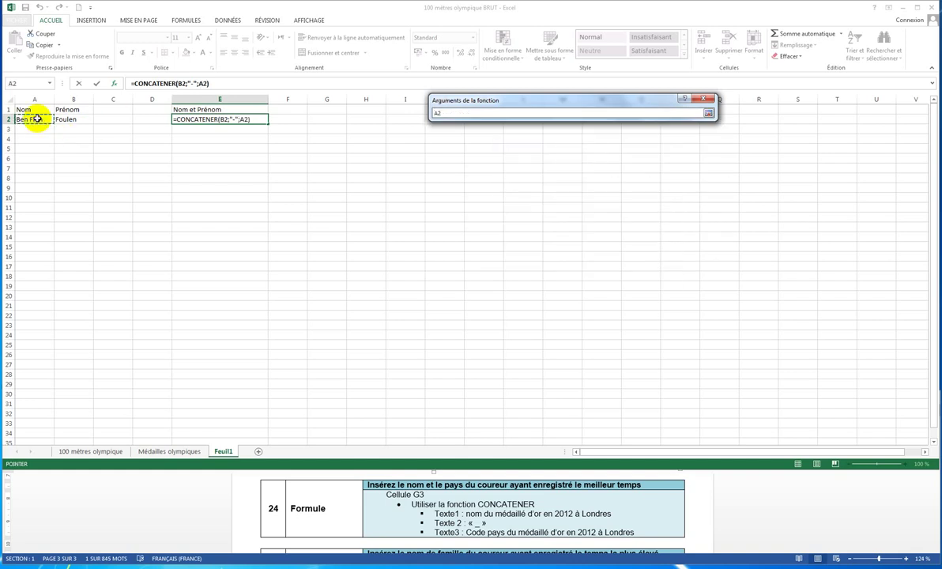
key(Return)
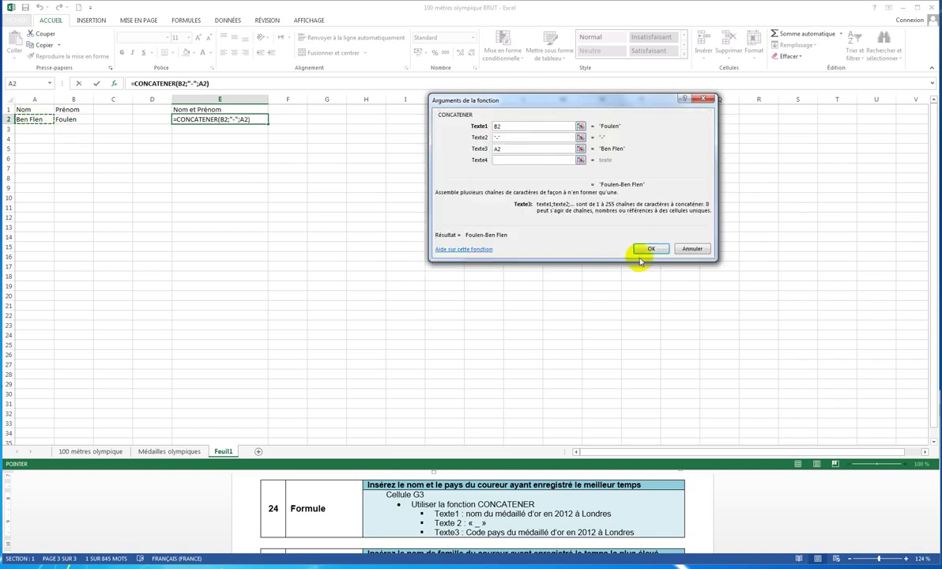
click(648, 249)
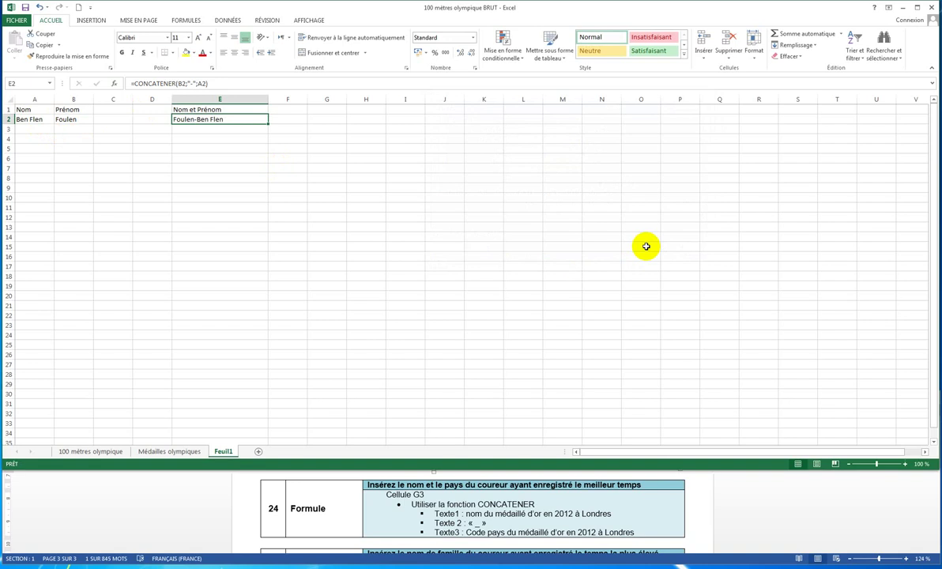
Check the first name in B2, the surname in A2 and E2's joining formula
click(66, 119)
click(188, 123)
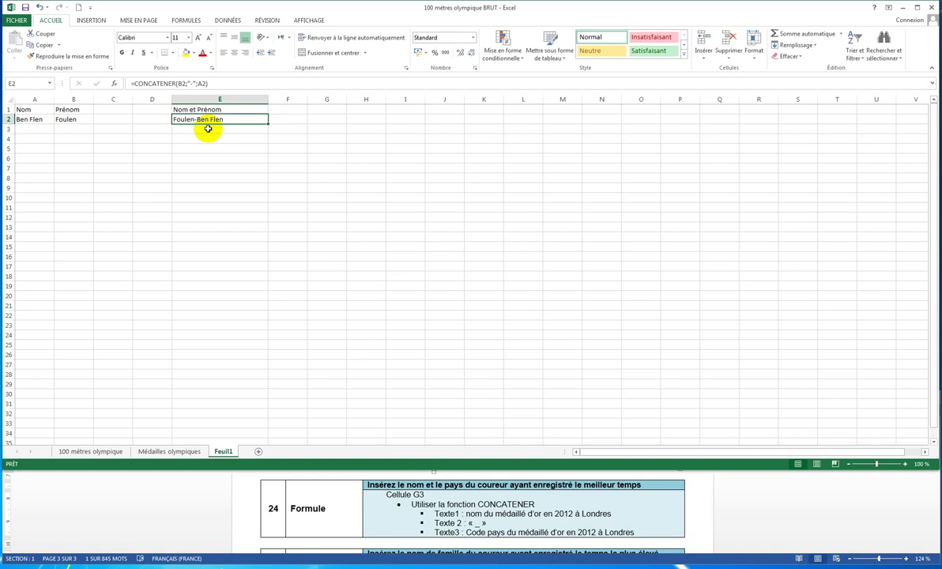
click(69, 119)
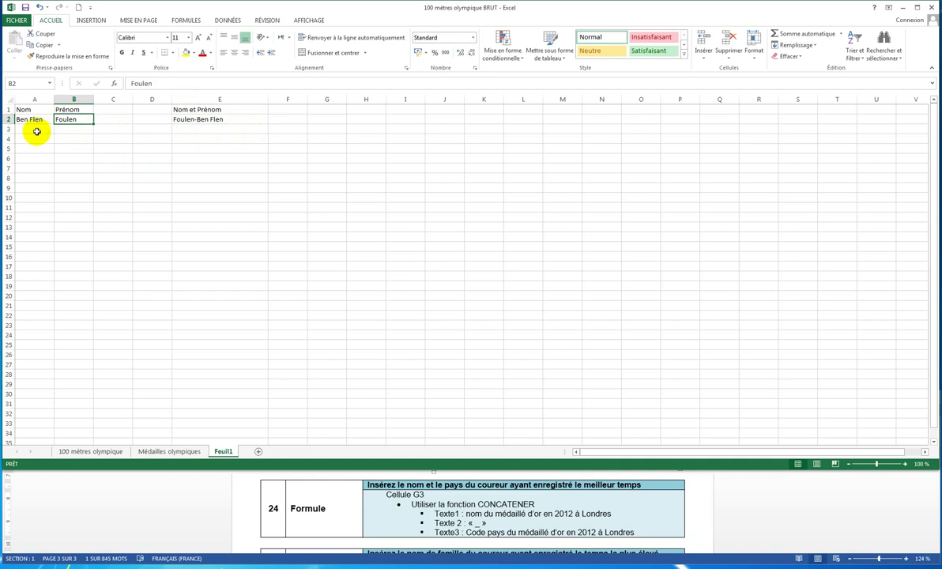
click(34, 120)
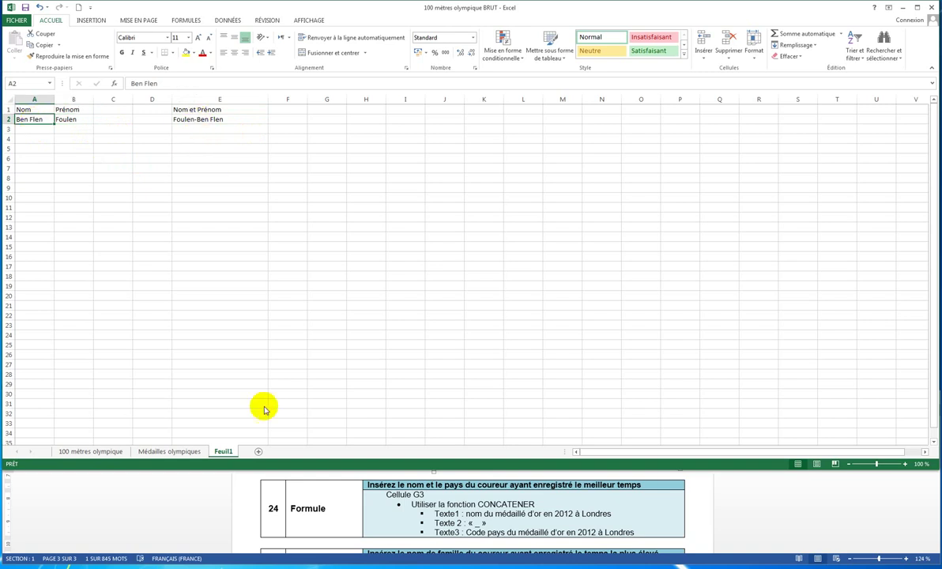
Delete the Feuil1 sheet, confirming the permanent deletion
double_click(227, 454)
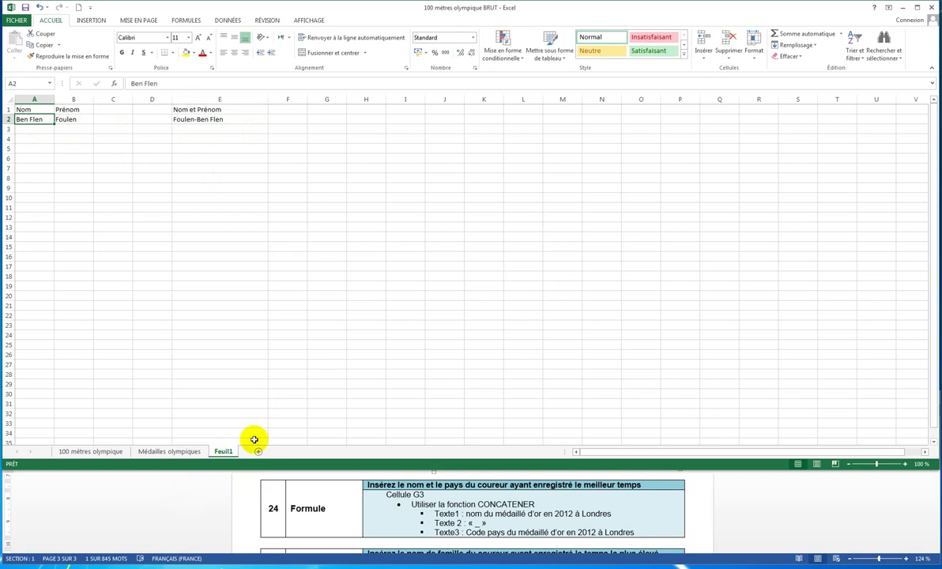
right_click(219, 453)
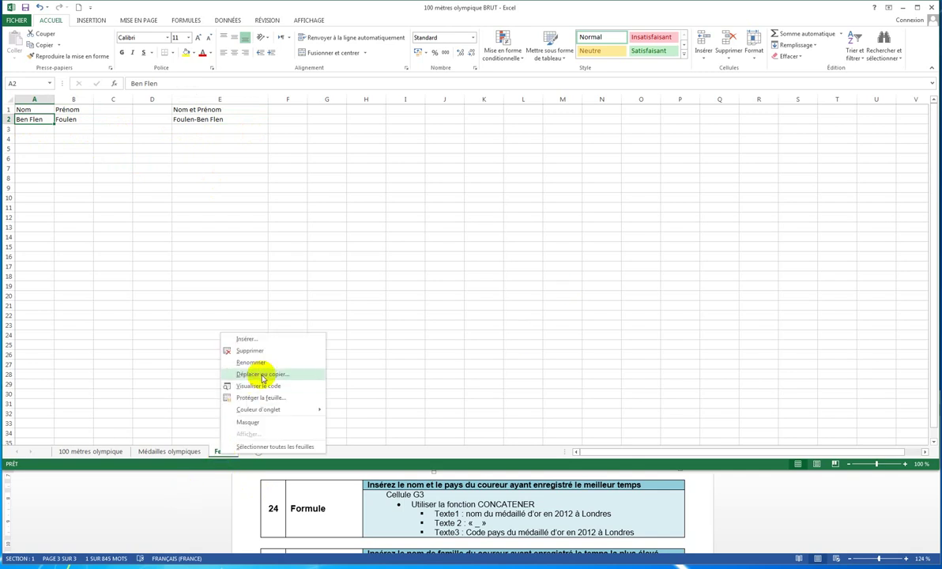
click(249, 350)
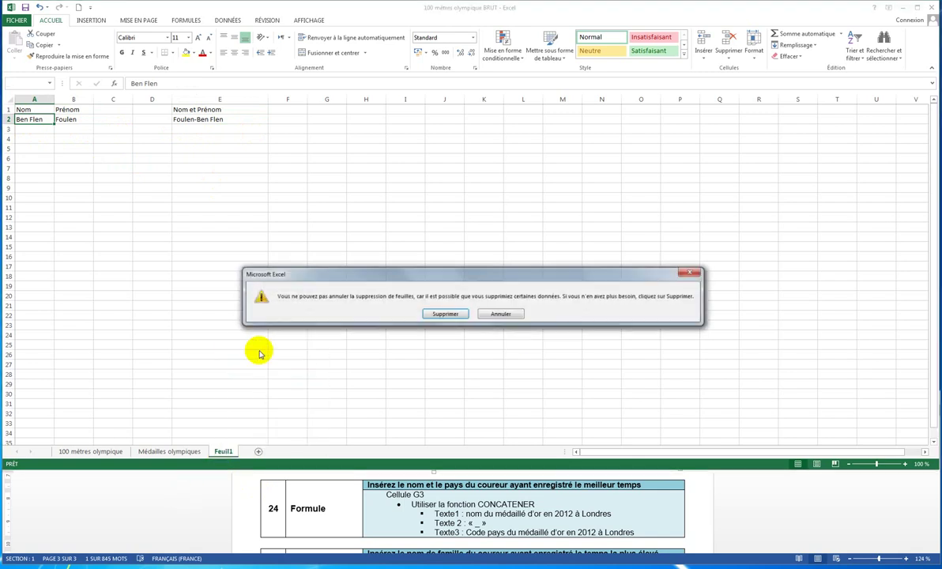
click(443, 313)
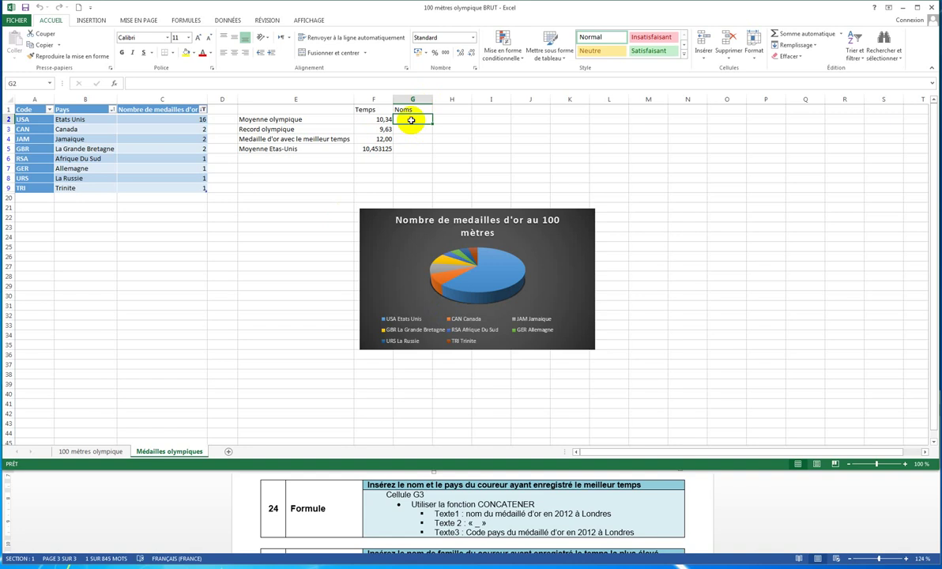
Insert CONCATENER in G2 with Texte1 set to '100 mètres olympique'!D32, the 2012 winner
click(115, 83)
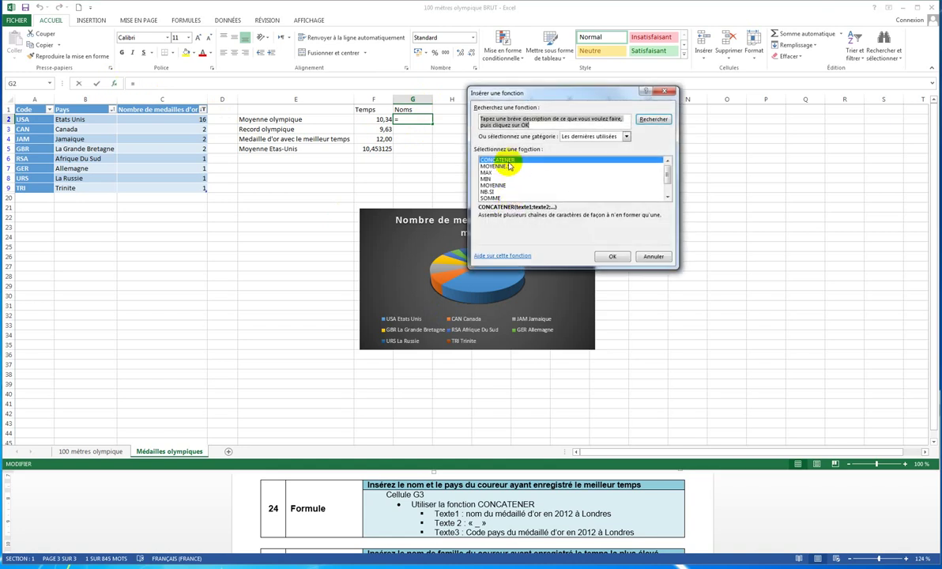
click(523, 161)
click(610, 256)
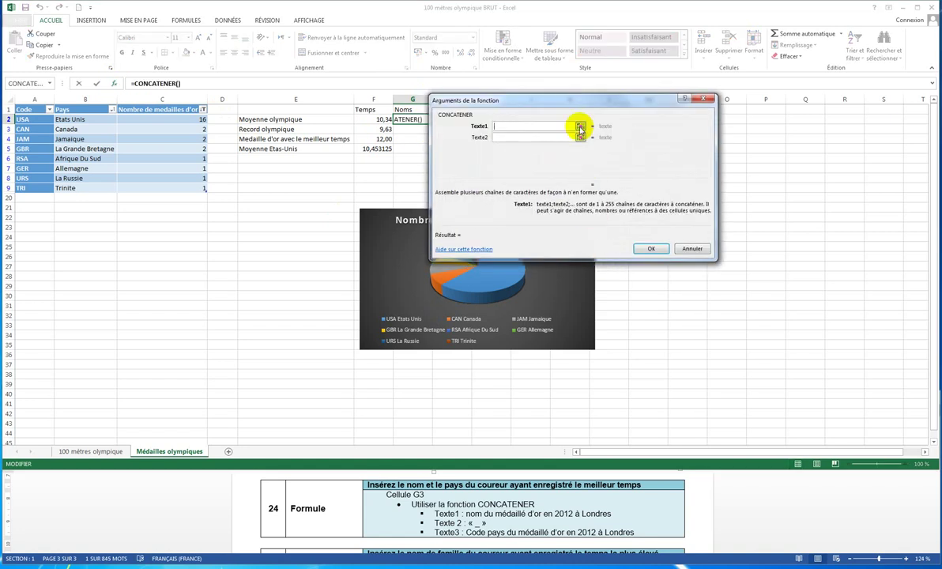
click(580, 127)
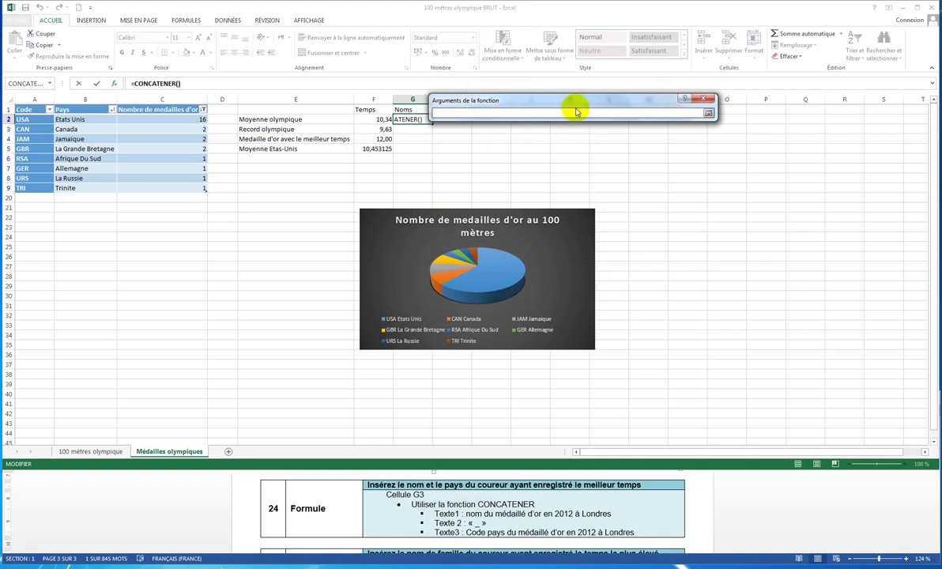
drag(567, 101, 611, 103)
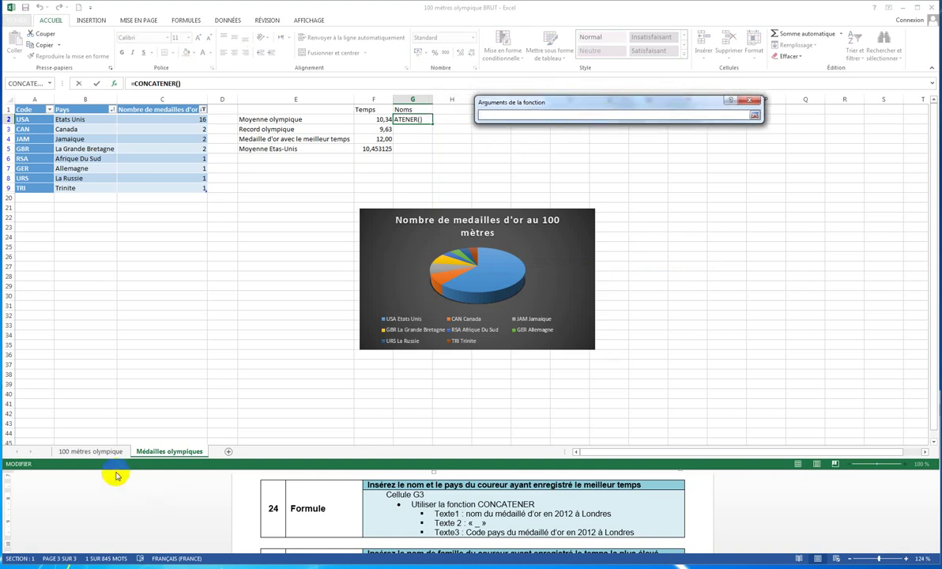
click(101, 453)
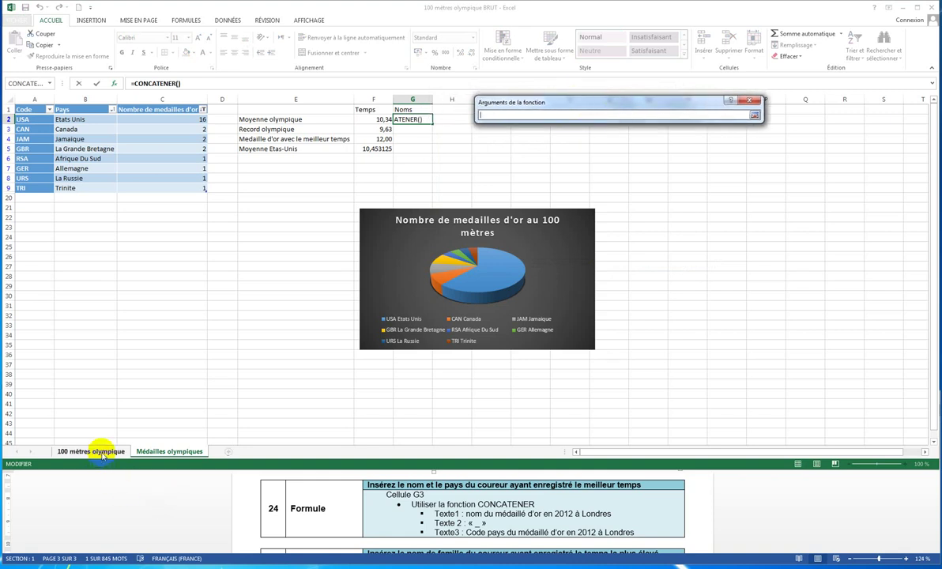
click(101, 452)
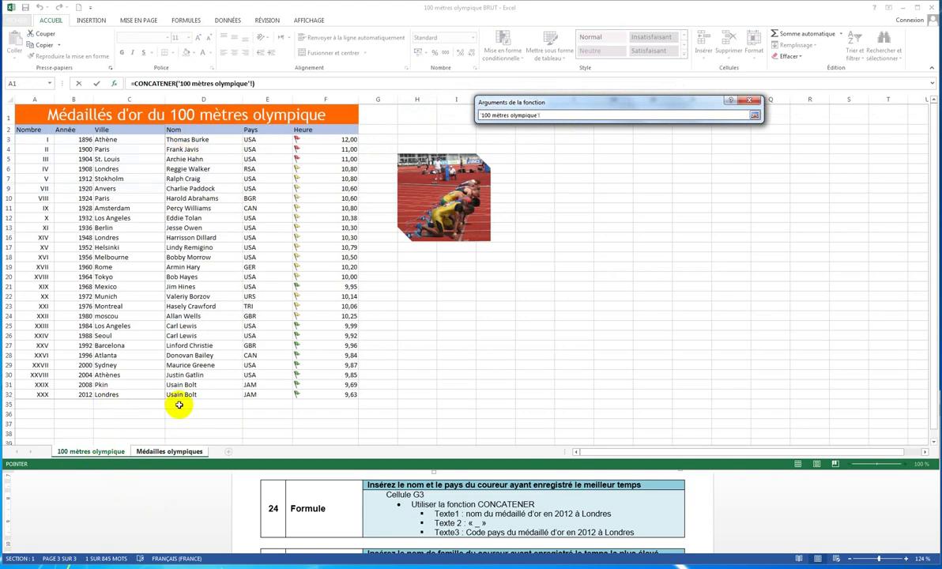
click(180, 394)
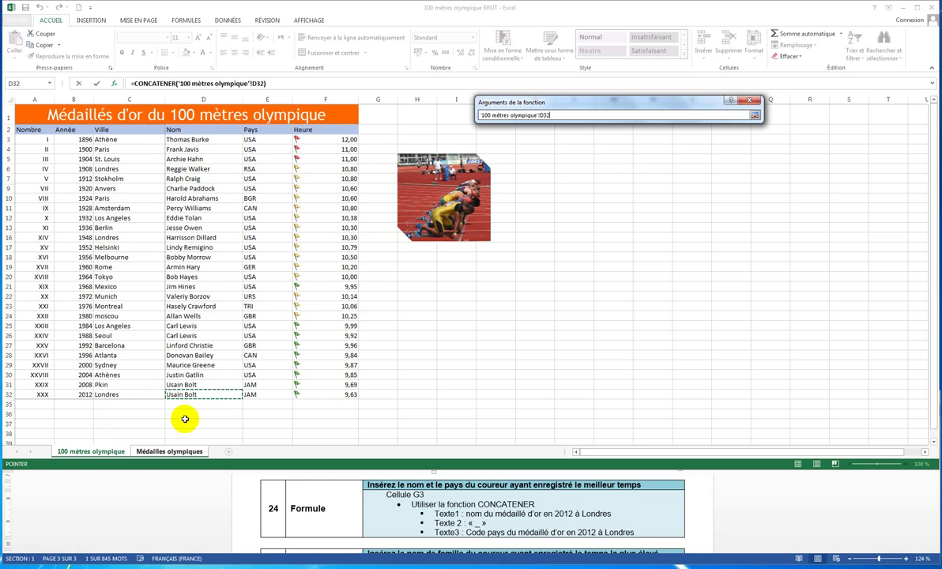
key(Return)
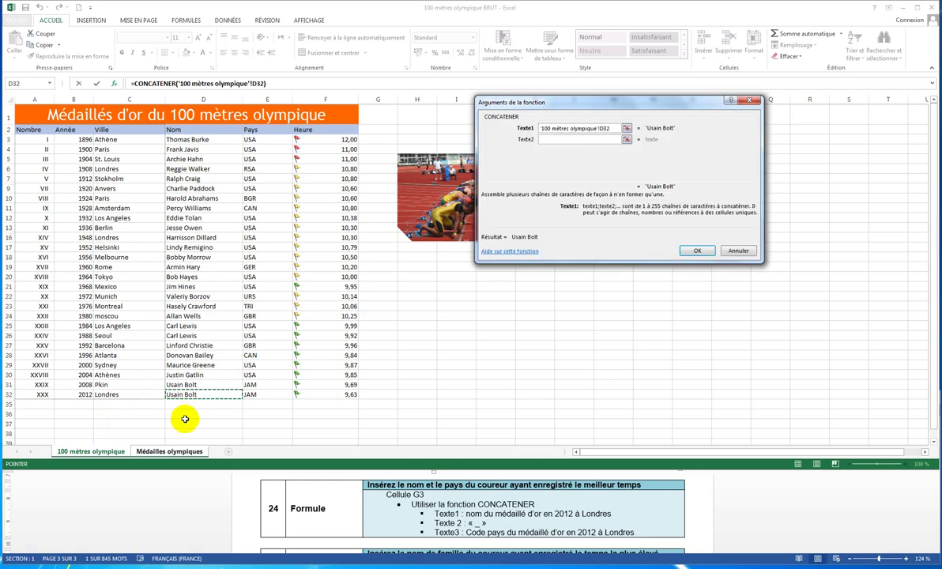
Set Texte2 to "-" and Texte3 to '100 mètres olympique'!E32 (JAM), then confirm
click(555, 140)
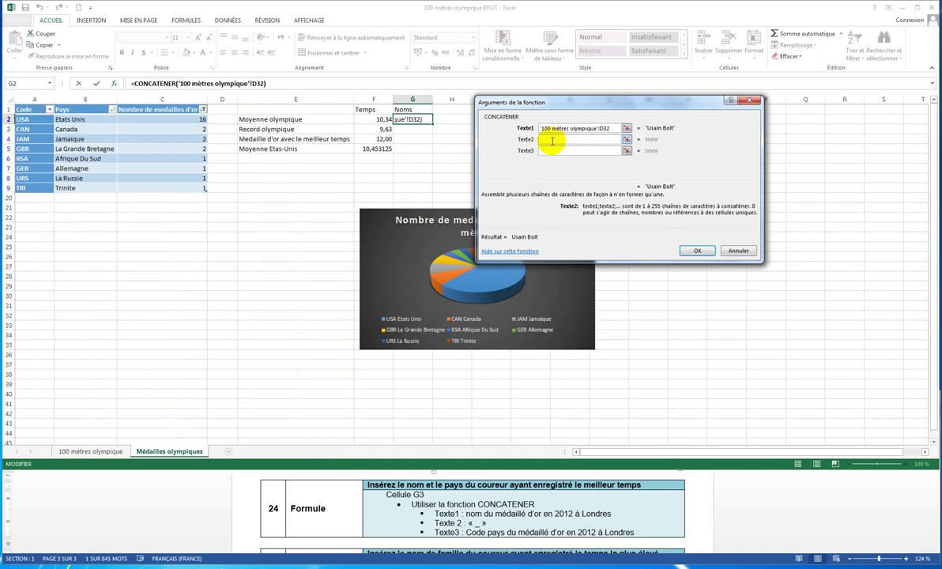
text(-)
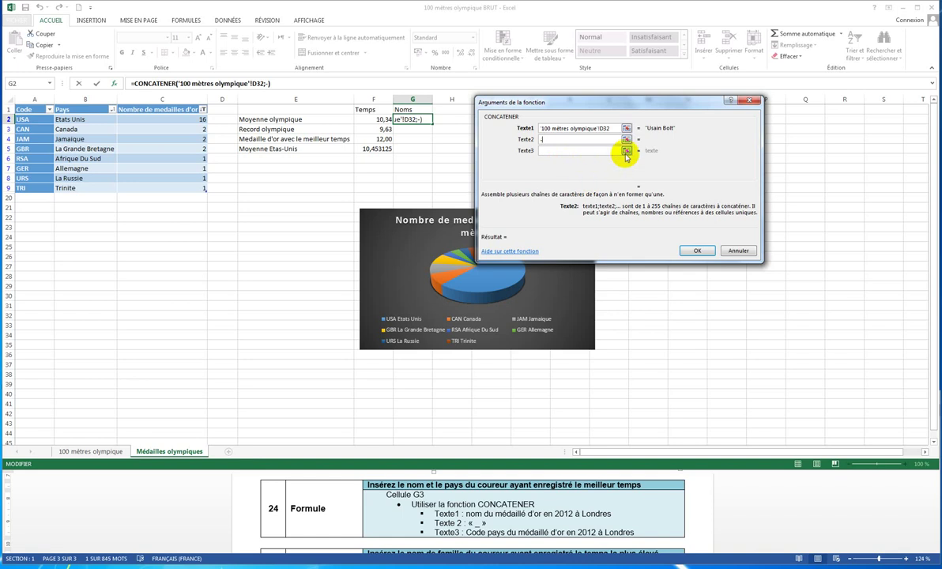
click(626, 153)
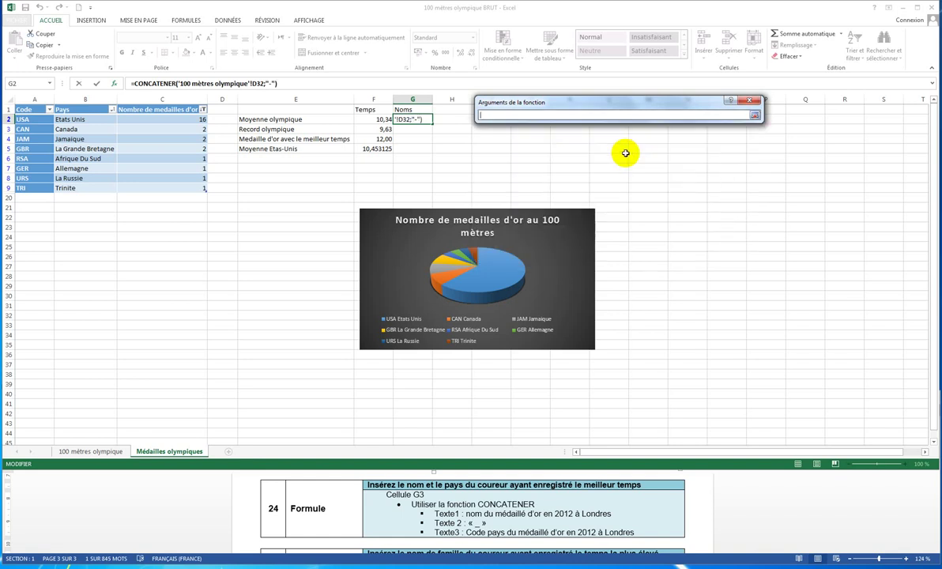
click(109, 452)
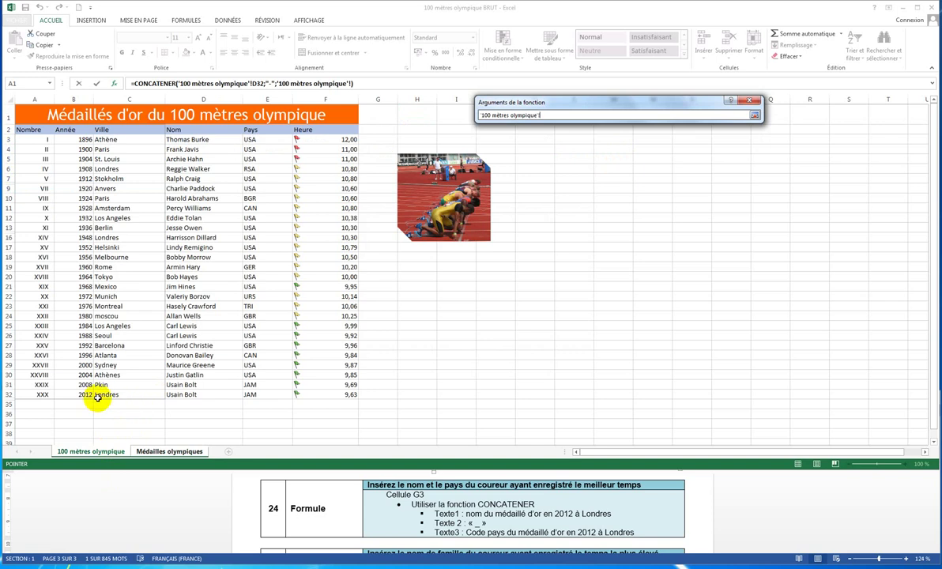
click(249, 394)
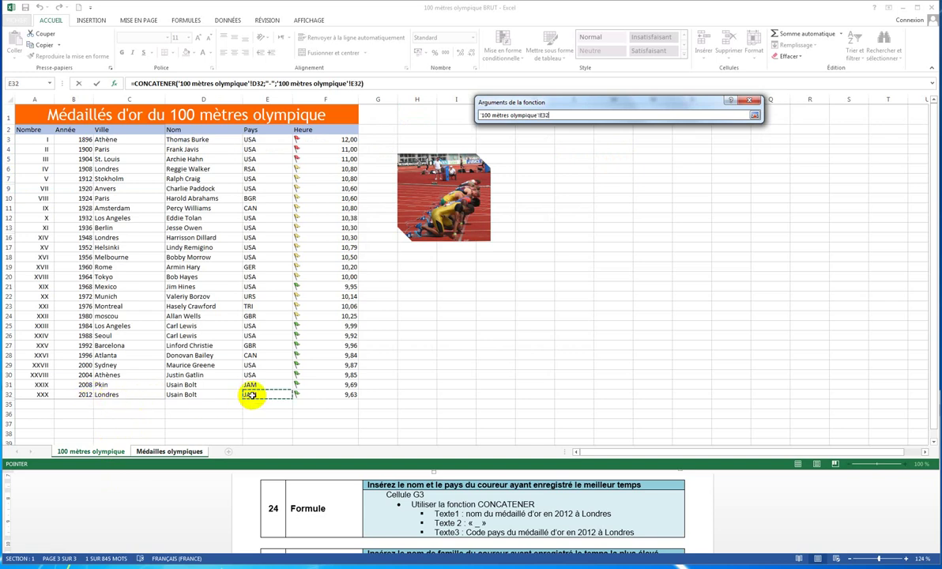
key(Return)
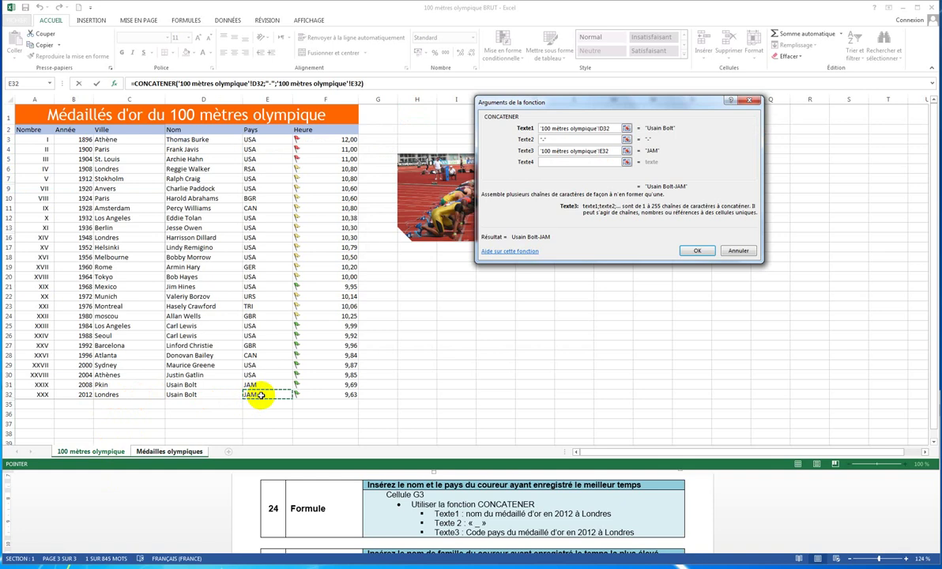
click(696, 251)
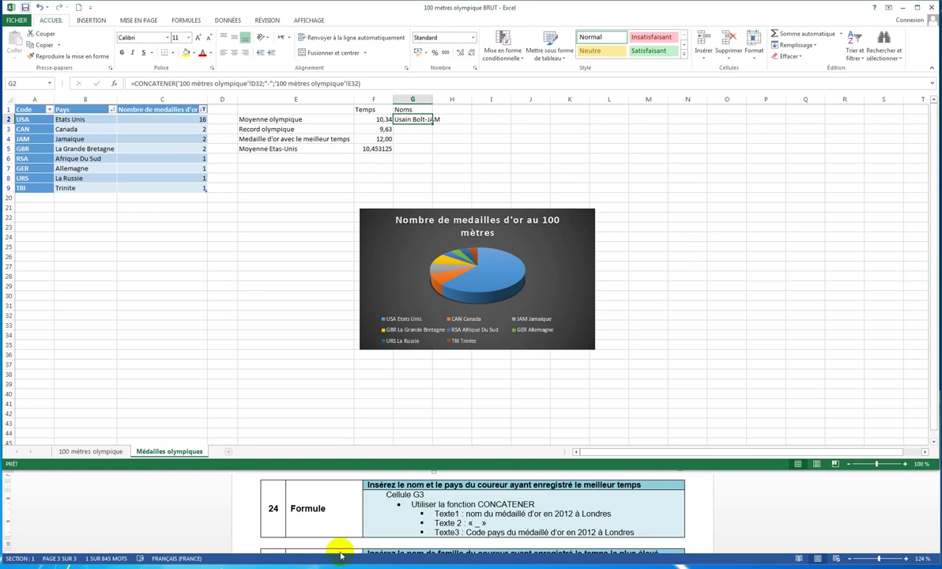
Scroll the Word instructions down to item 25, then select cell G4 in Excel
click(395, 523)
scroll(399, 526, down, 2)
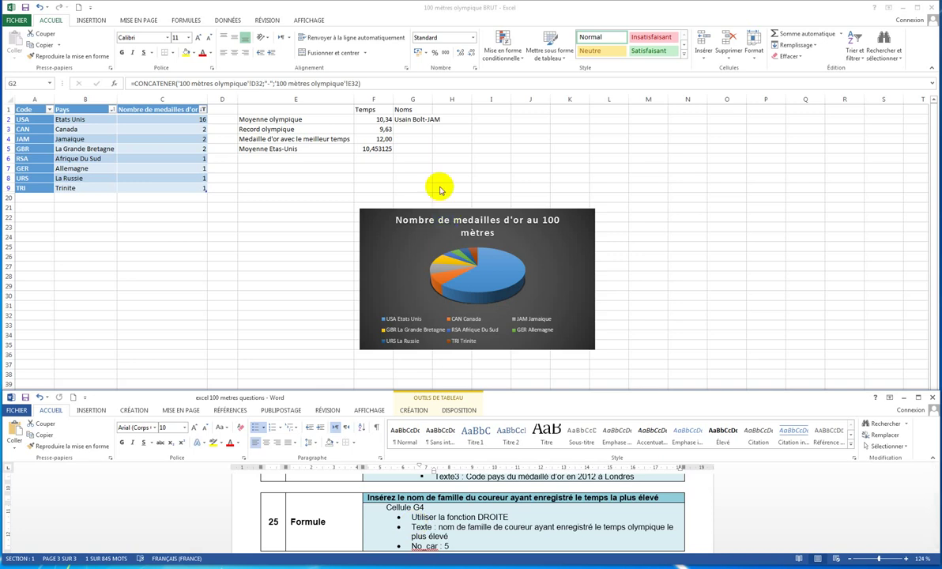
click(411, 138)
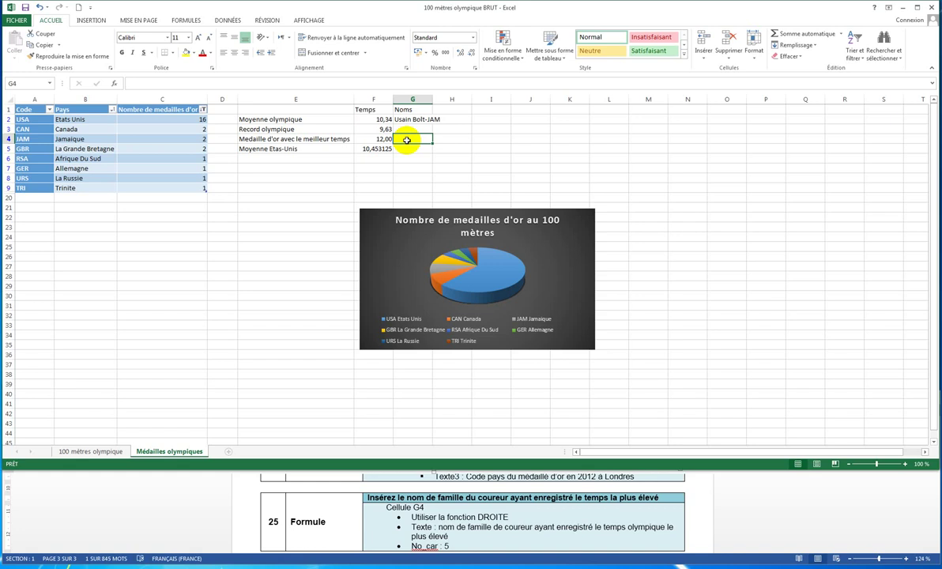
For G4, open Insérer une fonction and search for 'droite'
click(115, 84)
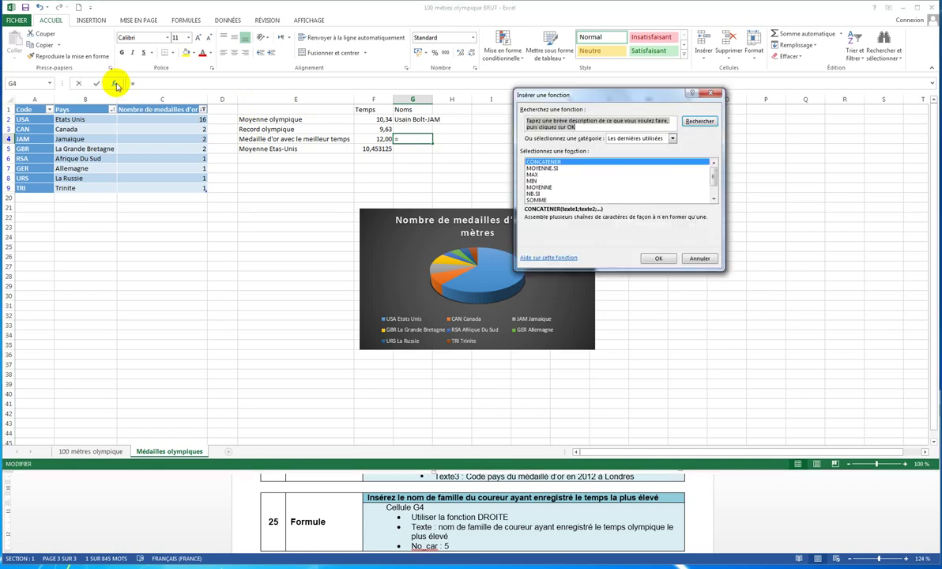
key(BackSpace)
text(droi)
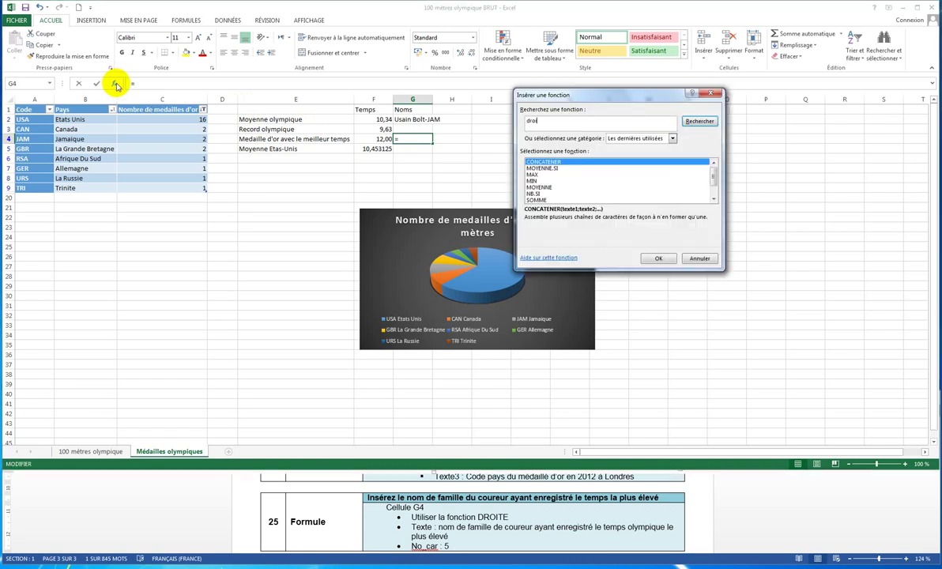
text(te)
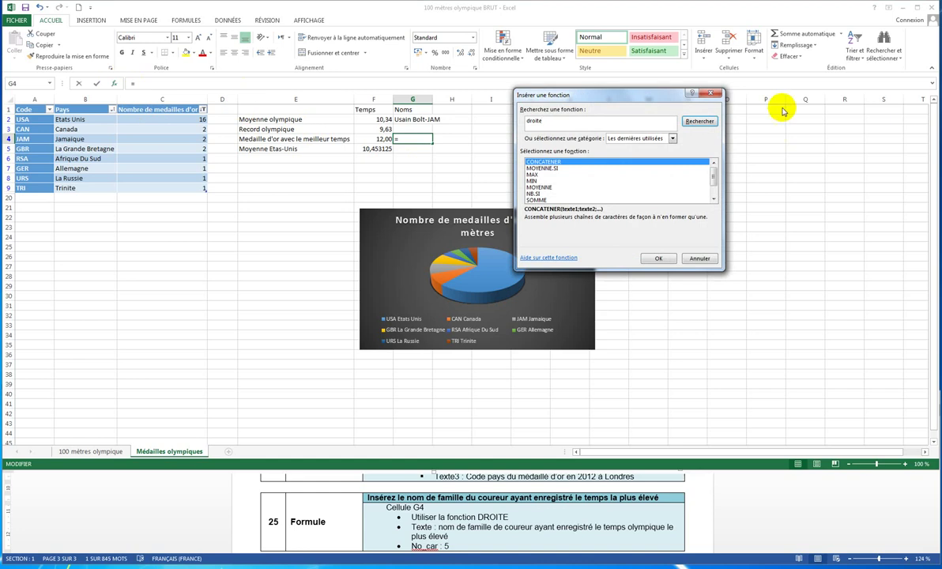
click(693, 123)
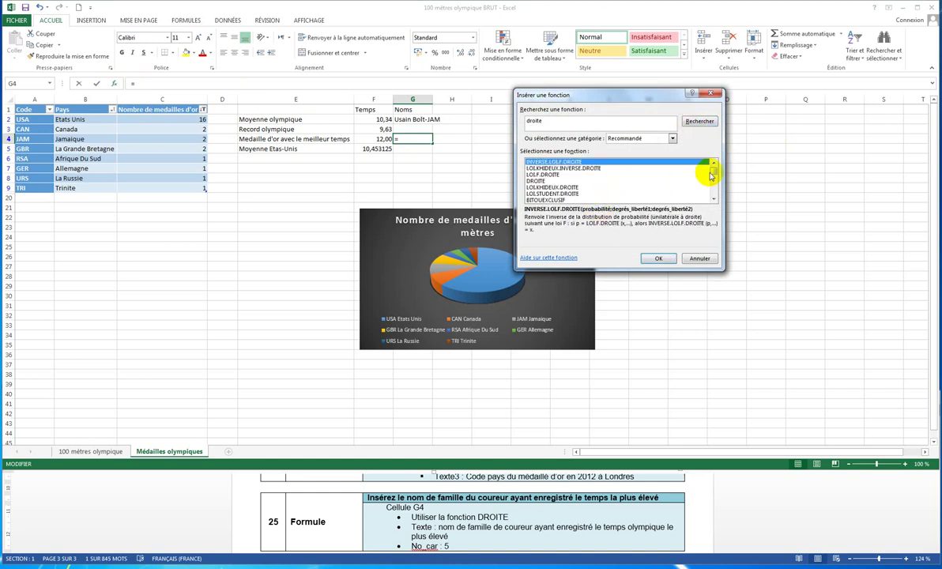
click(713, 200)
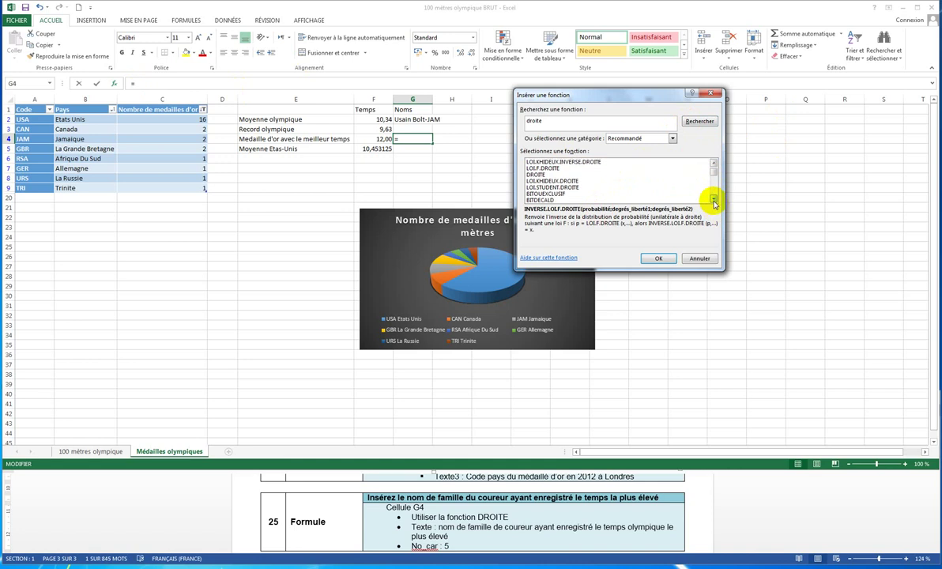
click(713, 200)
click(713, 200)
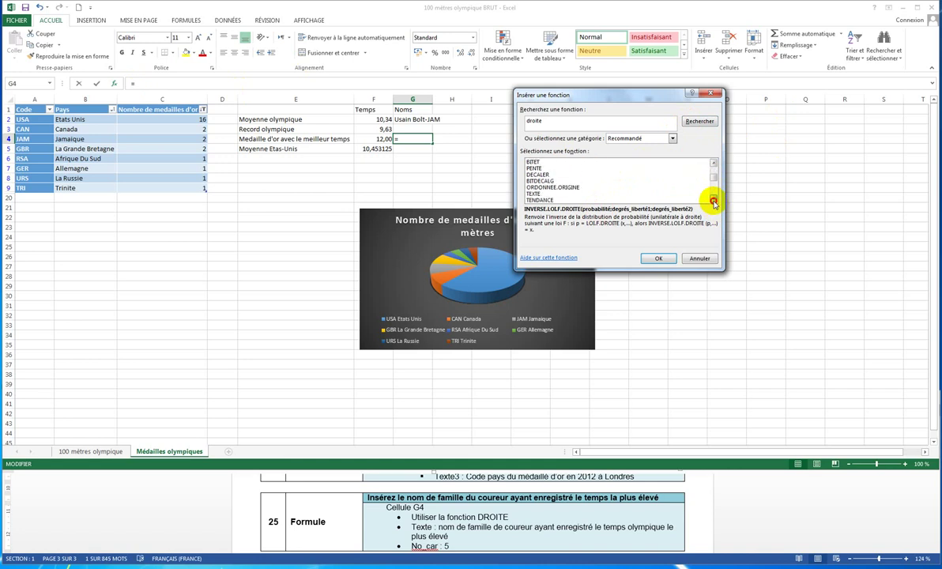
click(713, 200)
click(713, 200)
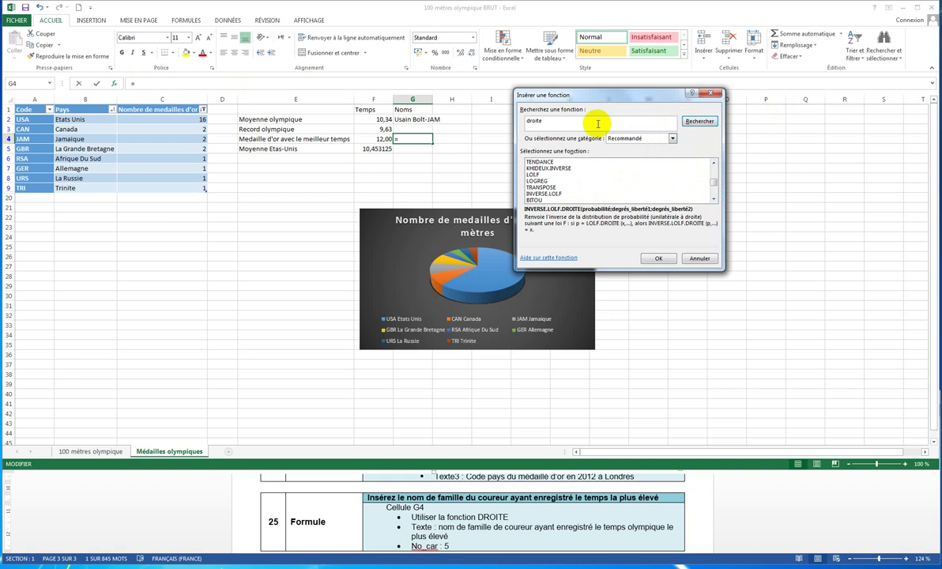
Search again for 'DROITE' and insert the DROITE function into G4
double_click(538, 121)
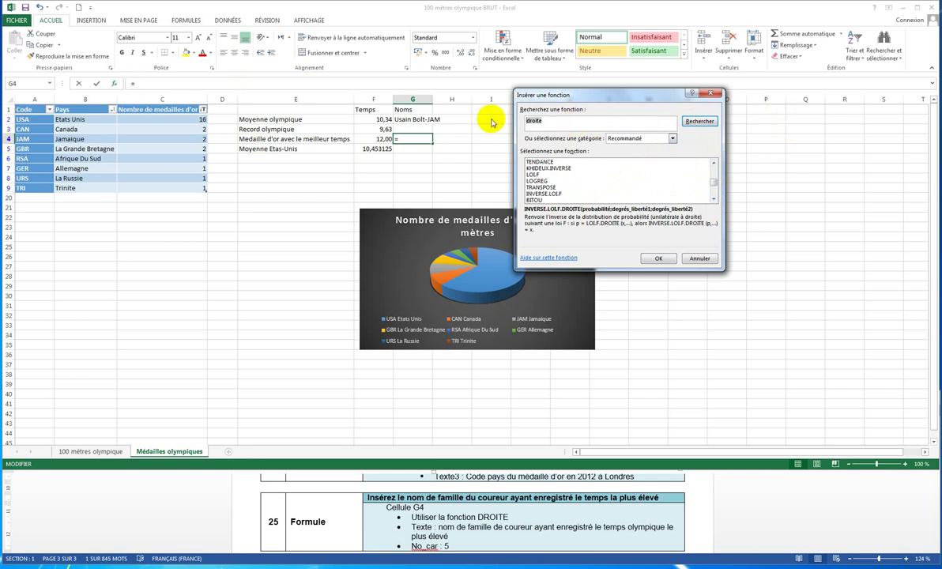
text(DROITE)
click(690, 123)
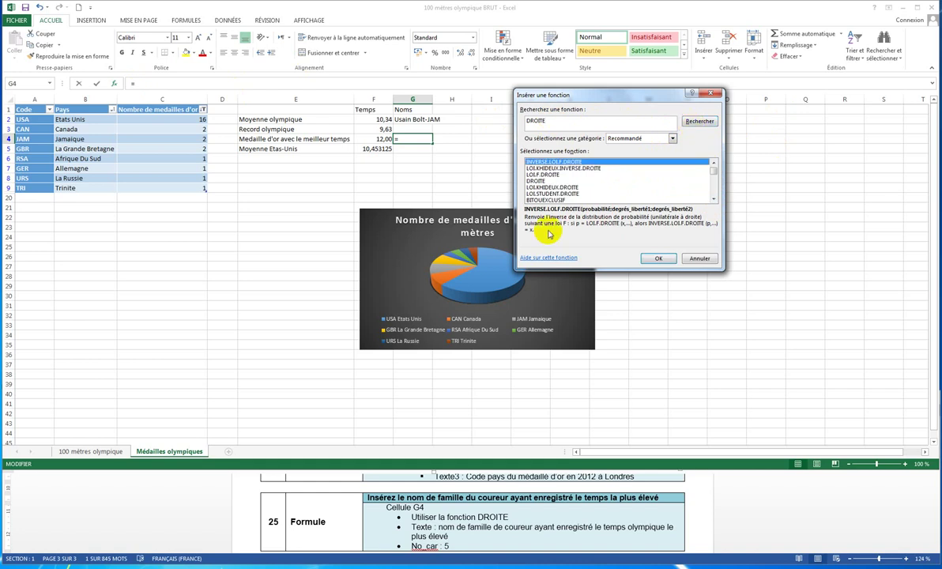
click(537, 181)
click(652, 260)
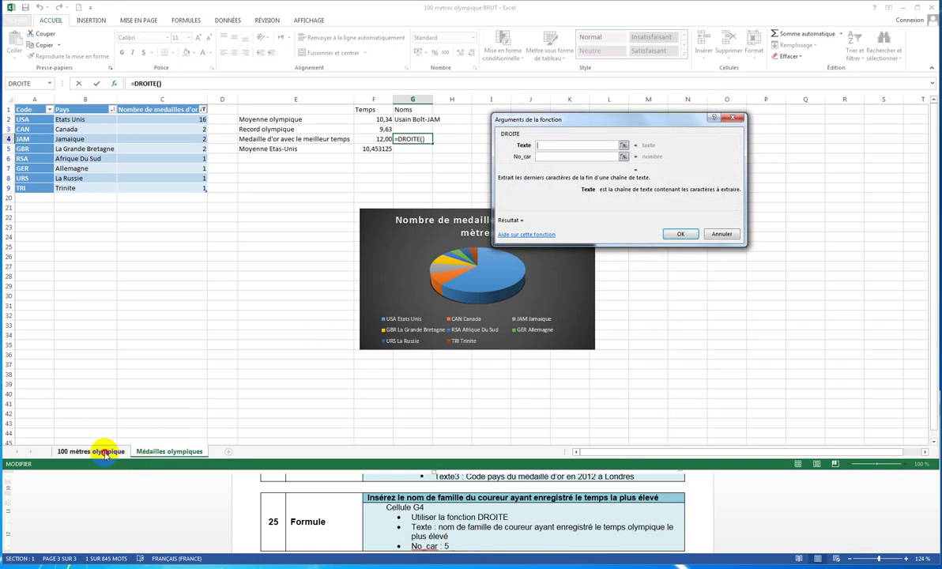
Complete G4 as =DROITE('100 mètres olympique'!D3;5), with D3 as Texte and 5 as No_car
click(105, 453)
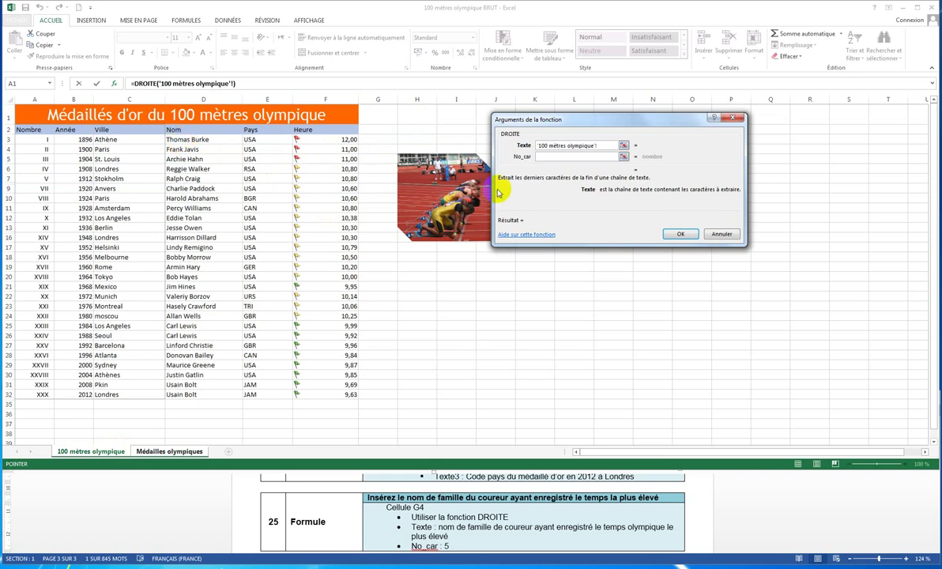
click(187, 140)
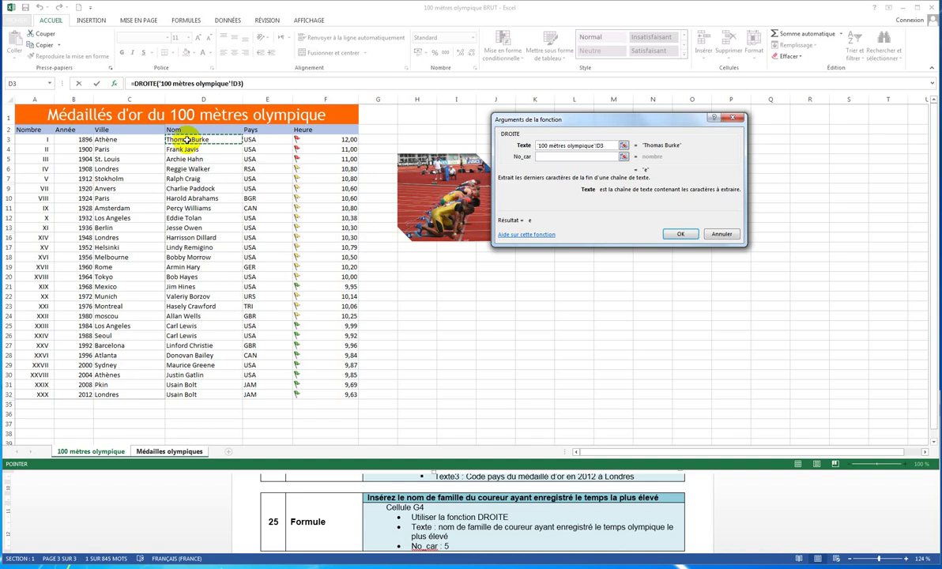
click(546, 156)
text(5)
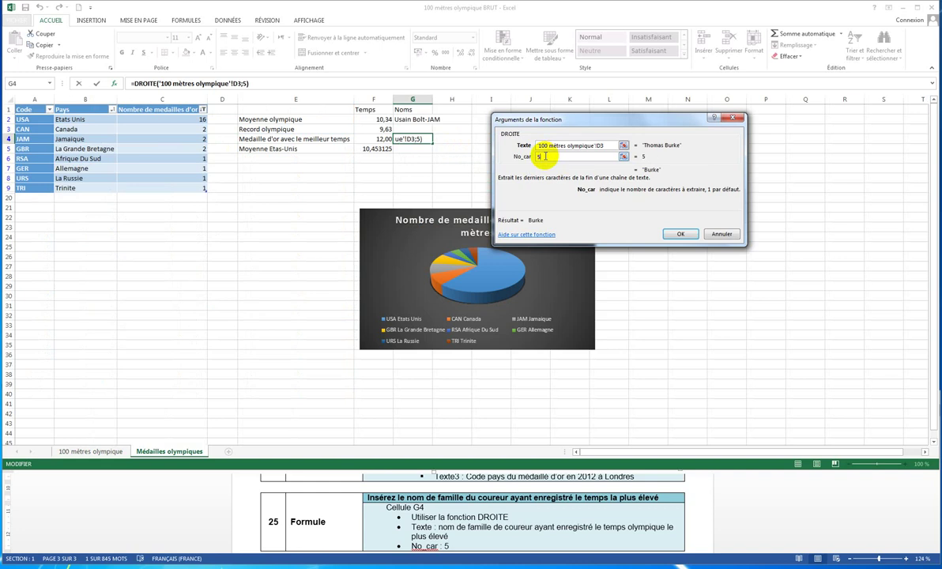
click(679, 233)
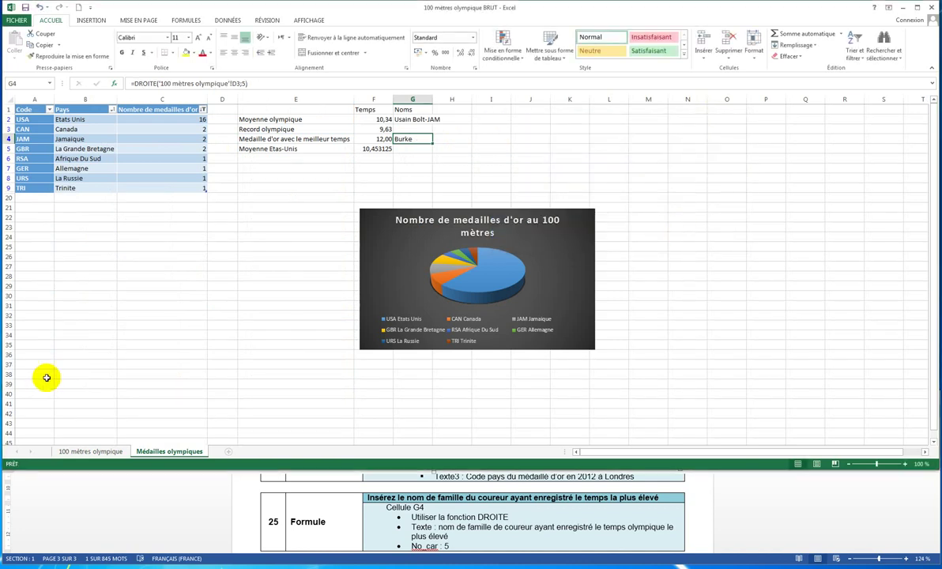
Check the 100 mètres olympique sheet, return to Médailles olympiques, and read instruction item 26
click(92, 452)
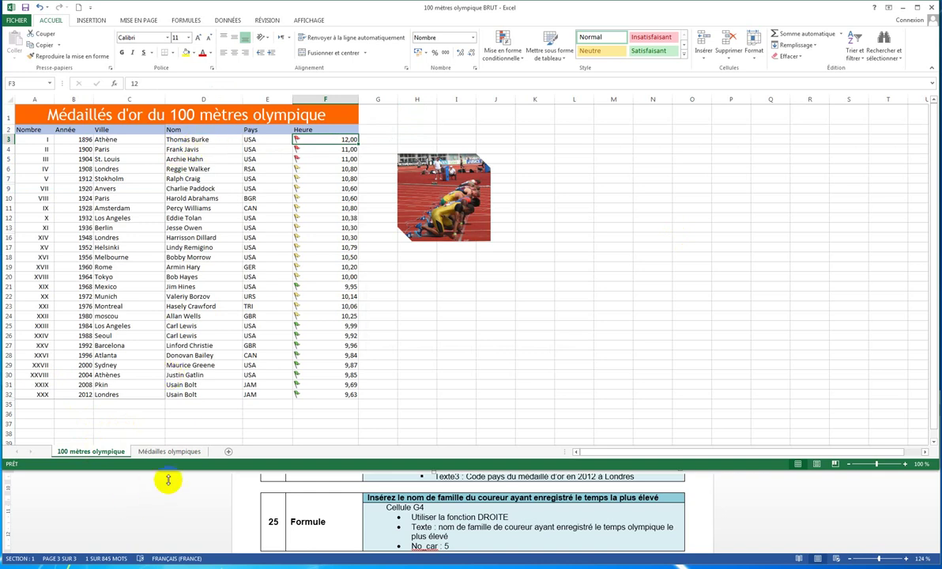
click(169, 451)
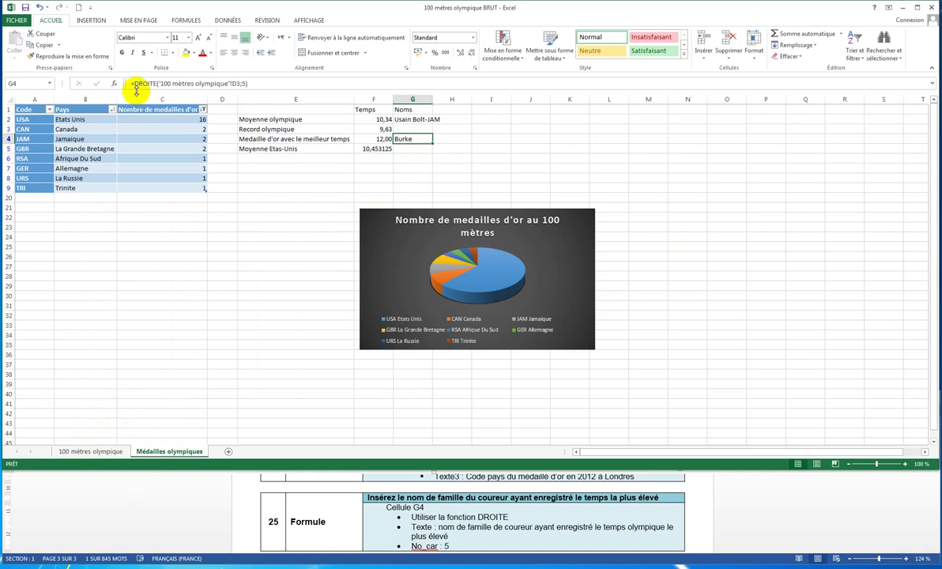
click(384, 515)
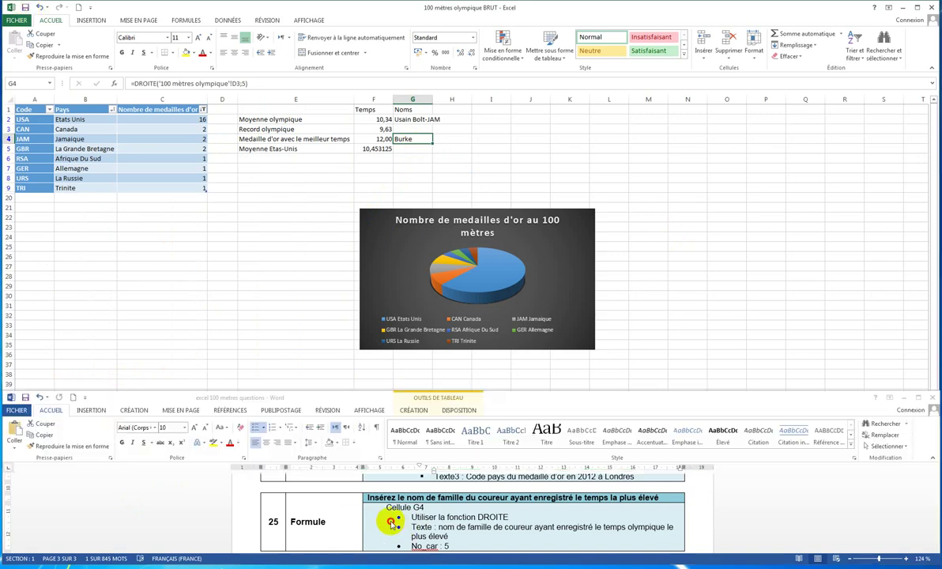
scroll(387, 518, down, 3)
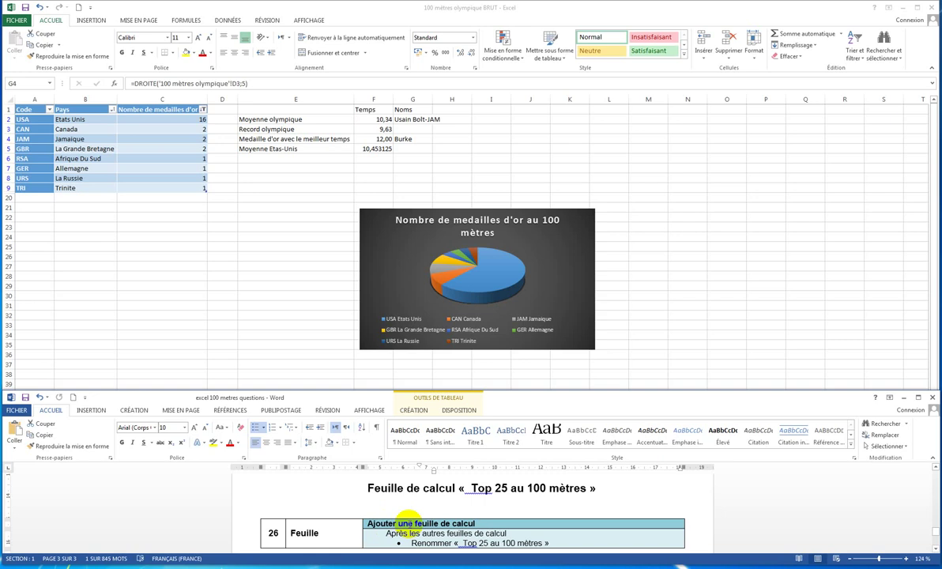
click(263, 316)
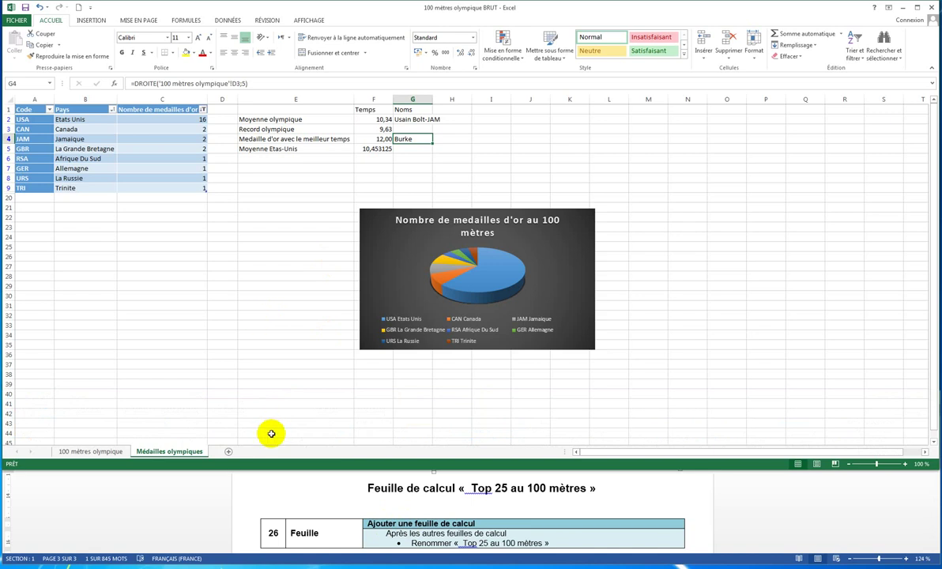
Add a new sheet and rename Feuil2 to 'Top 25 au 100 mètres', then read item 27
click(228, 451)
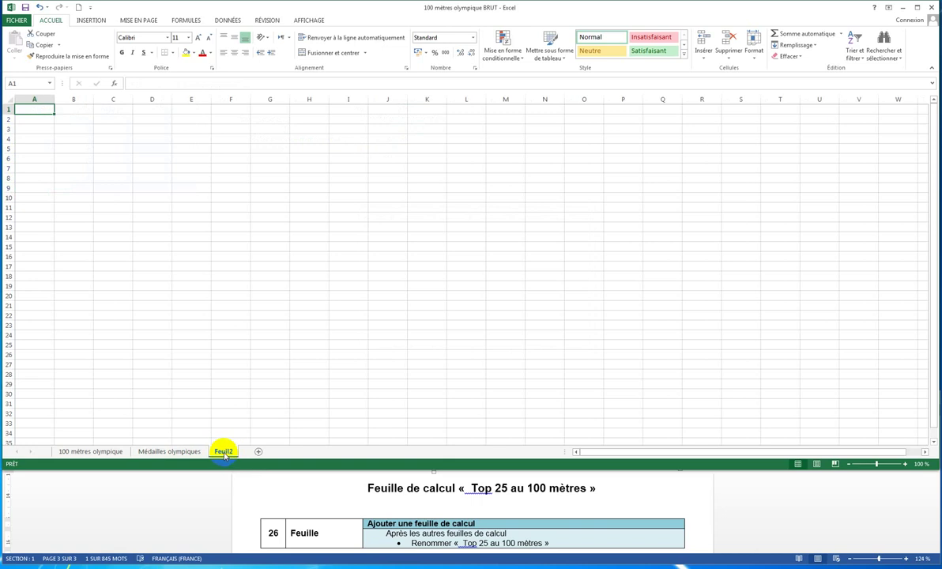
right_click(225, 454)
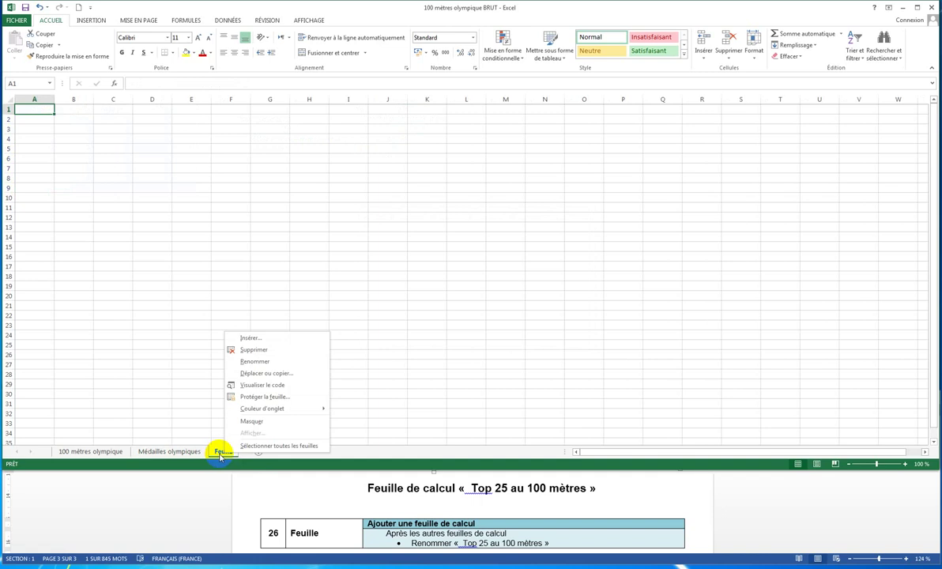
click(261, 361)
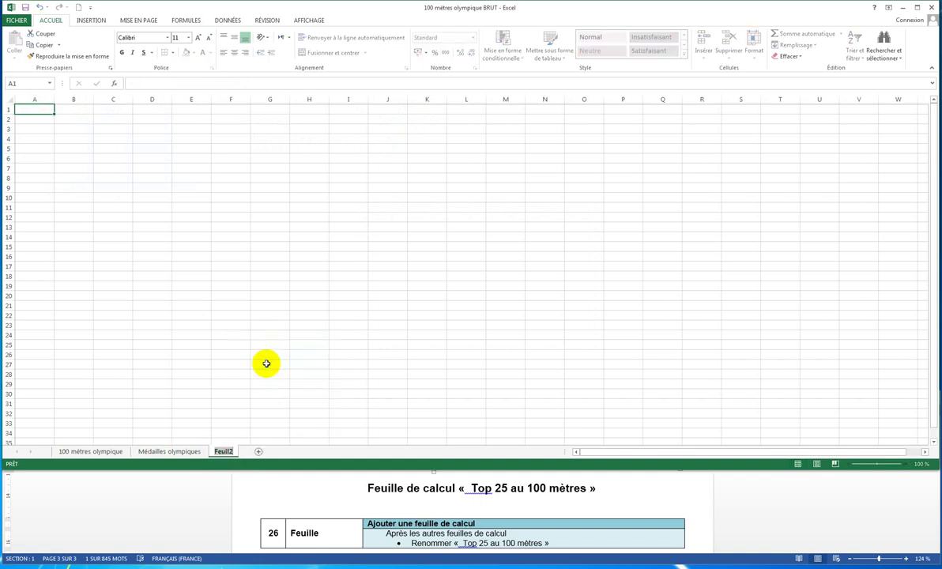
text(tOP)
text( 25)
text( AU 100)
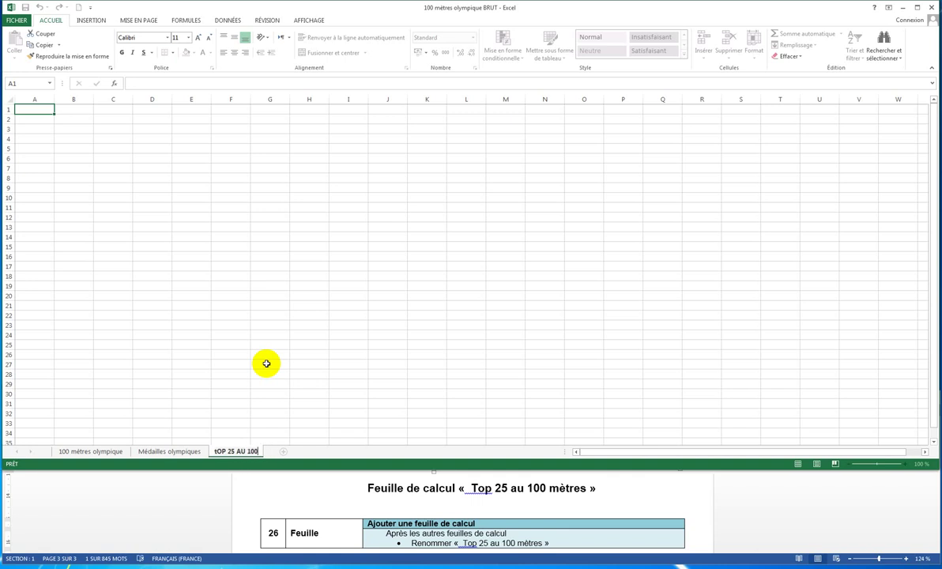
text( M7)
text(TRES)
key(BackSpace)
key(BackSpace)
key(BackSpace)
key(BackSpace)
key(BackSpace)
key(BackSpace)
key(BackSpace)
key(BackSpace)
key(BackSpace)
key(BackSpace)
key(BackSpace)
key(BackSpace)
key(BackSpace)
key(BackSpace)
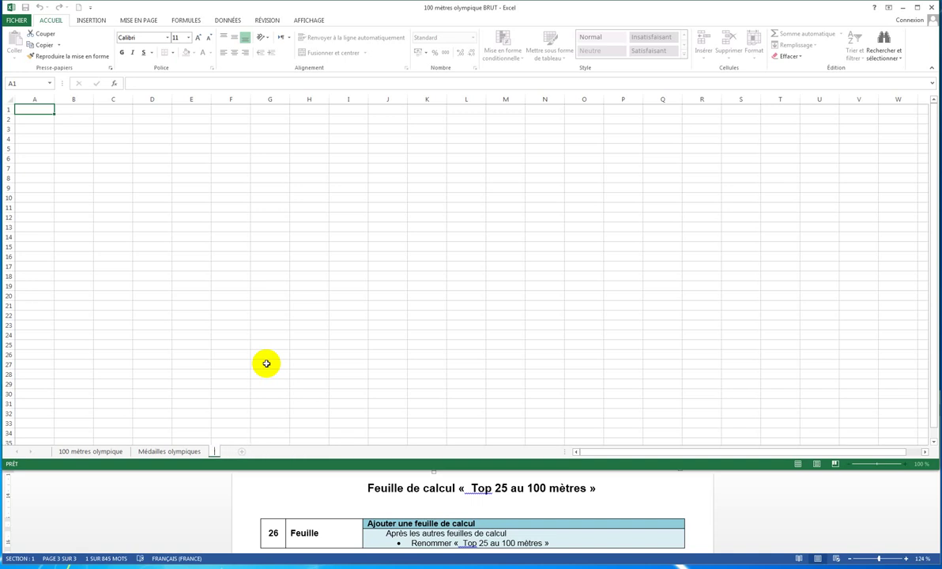
key(BackSpace)
text(T)
text(op 2)
text(5 a)
text(u 100)
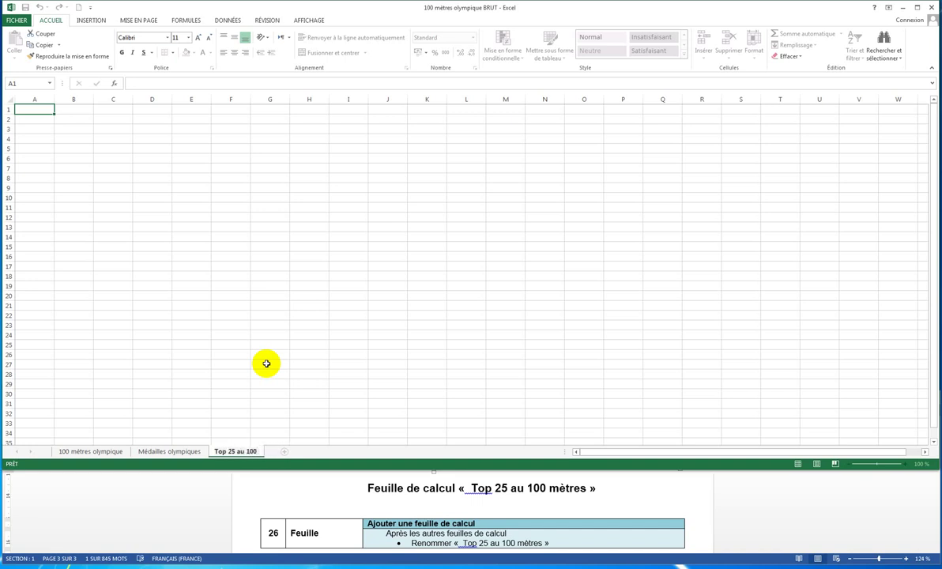
text( métres)
key(Return)
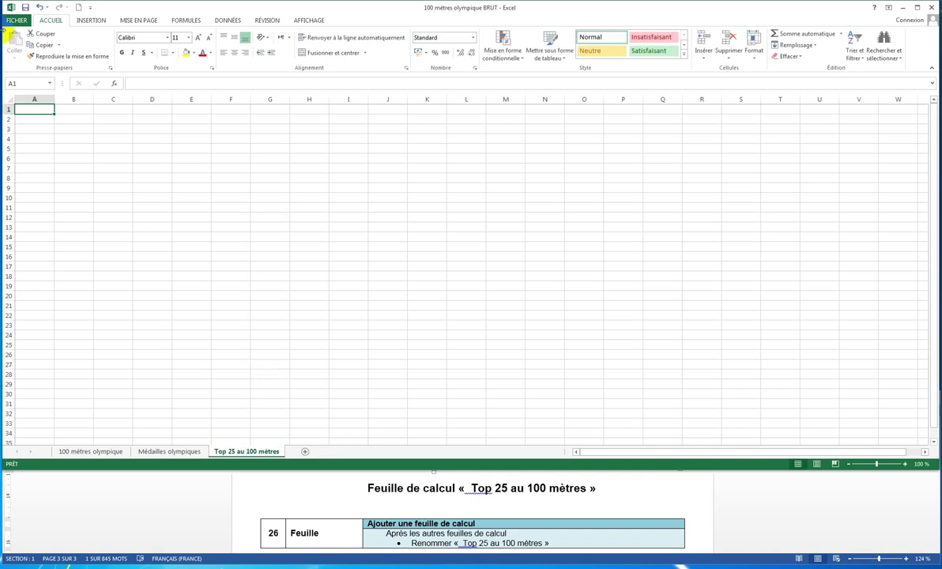
click(429, 533)
scroll(425, 539, down, 2)
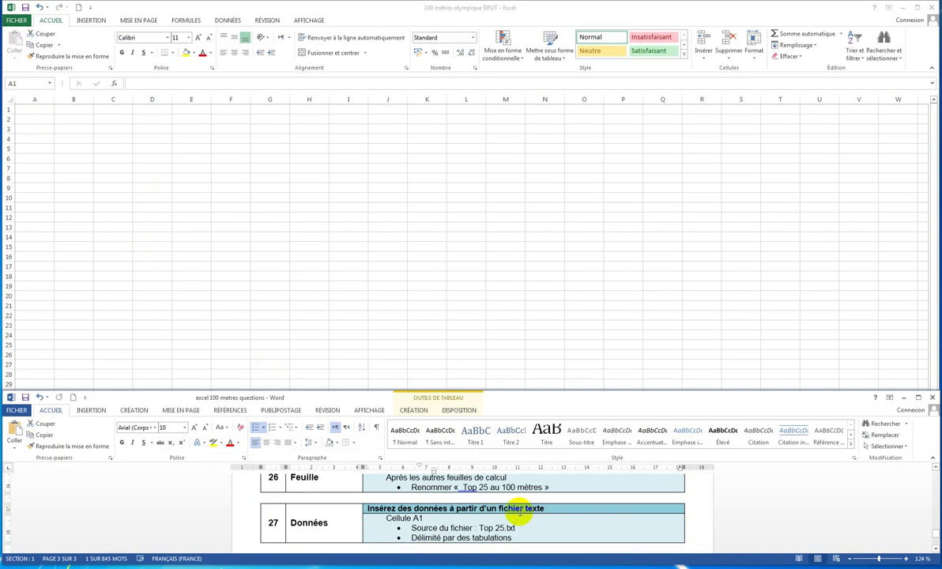
Via Données > Fichier texte, import Top 25 from the desktop's 'Excel 2013 TP 1 - 100 metres olympique' folder
click(27, 109)
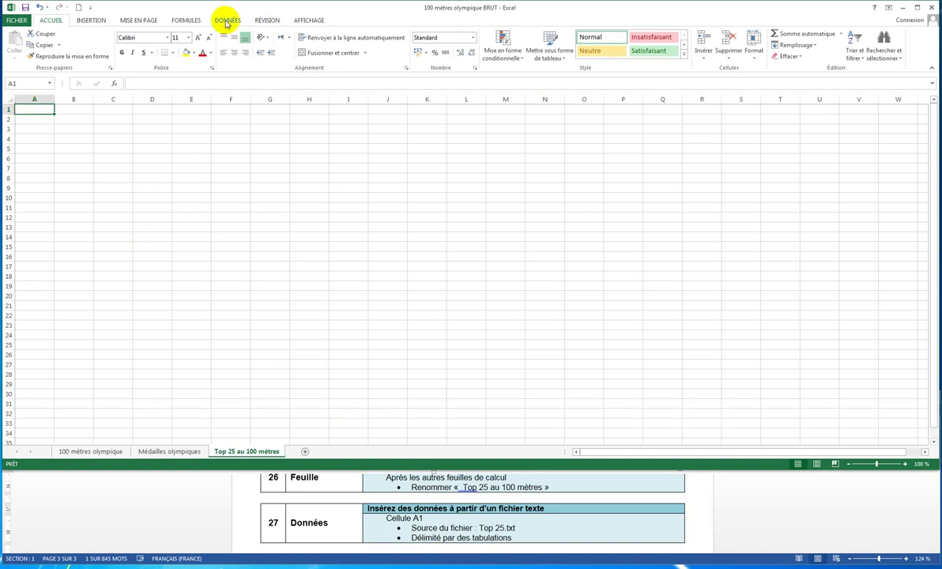
click(226, 22)
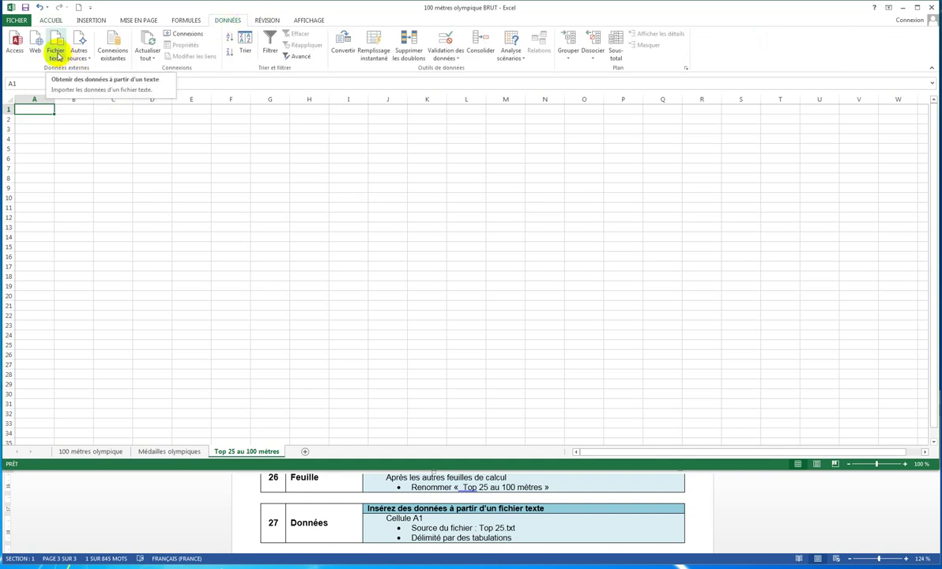
click(57, 56)
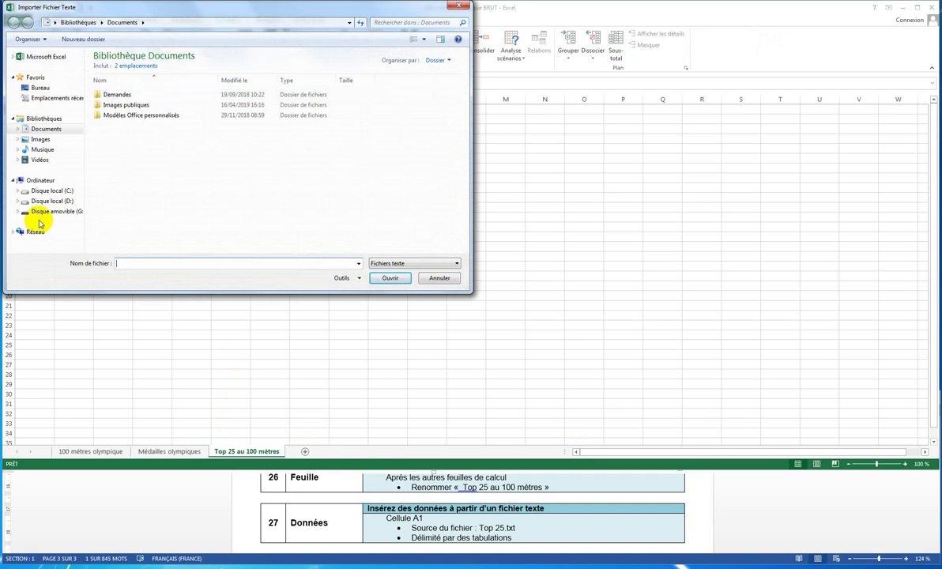
click(41, 87)
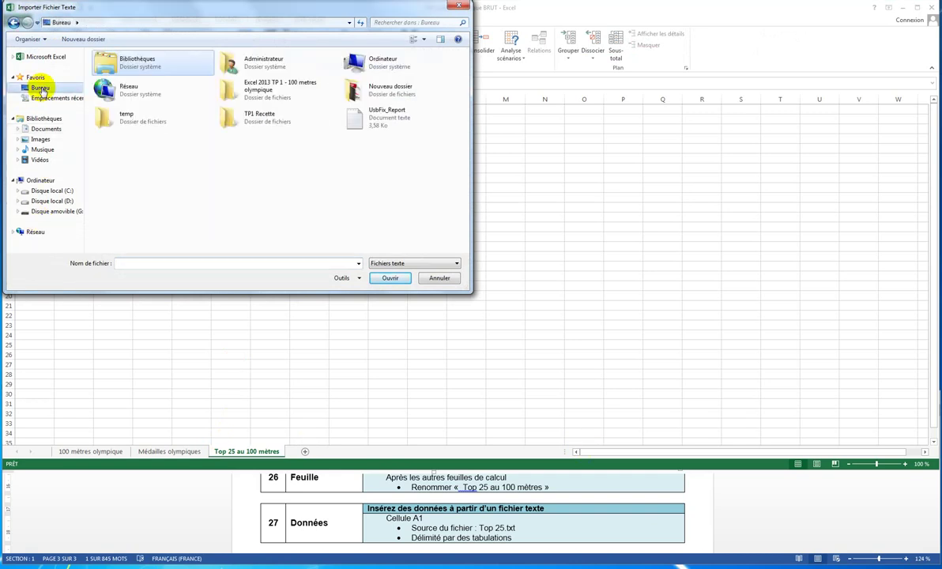
click(251, 89)
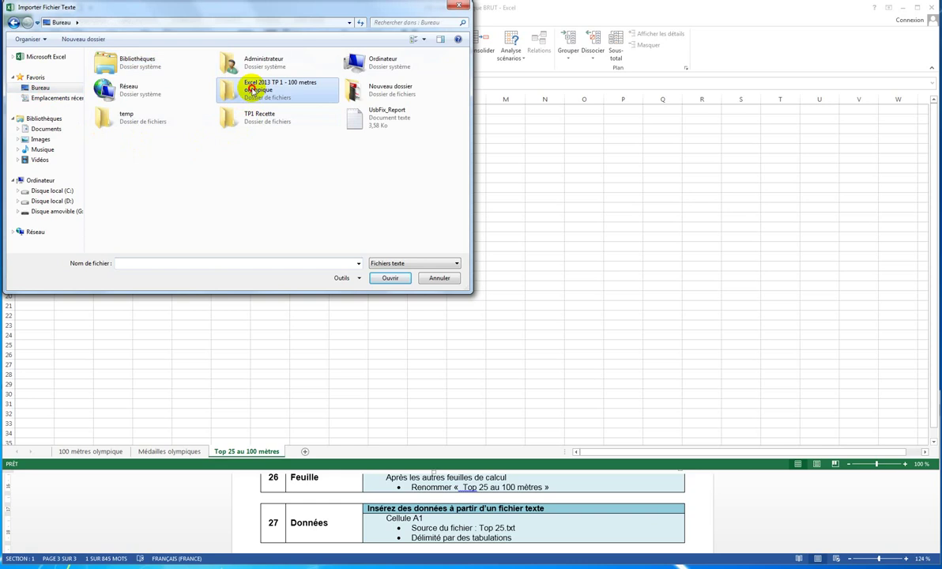
double_click(251, 89)
click(119, 87)
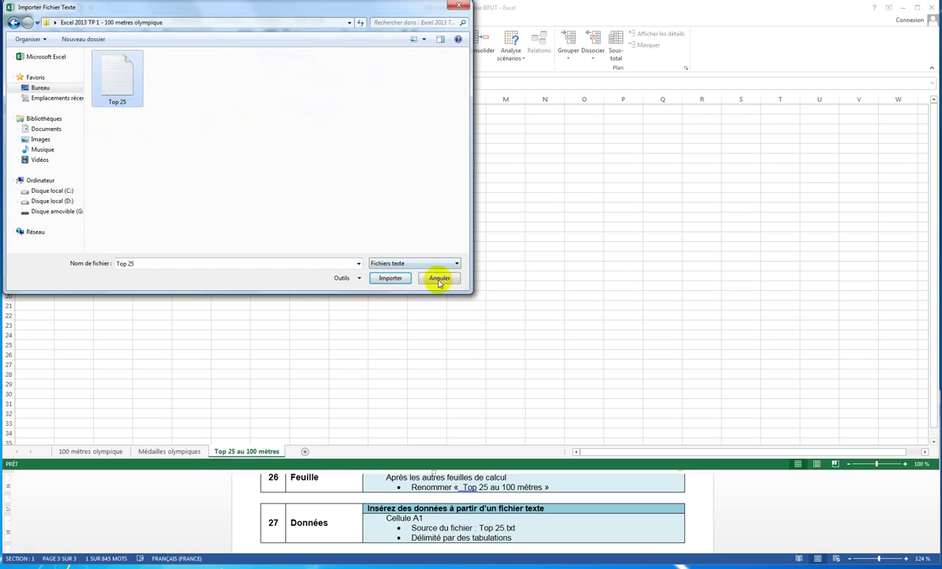
click(388, 279)
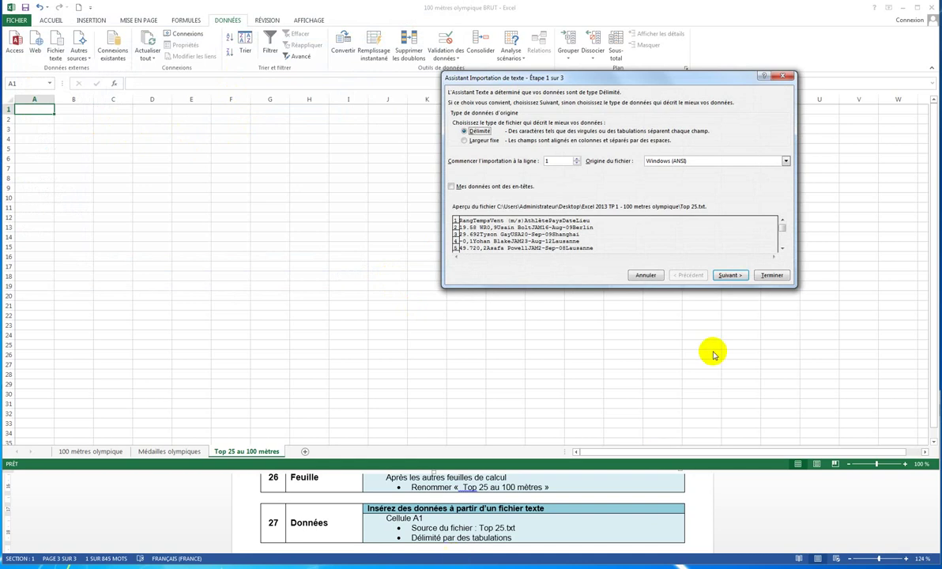
Import Top 25.txt as tab-delimited data into =$A$1 of the existing sheet
click(729, 276)
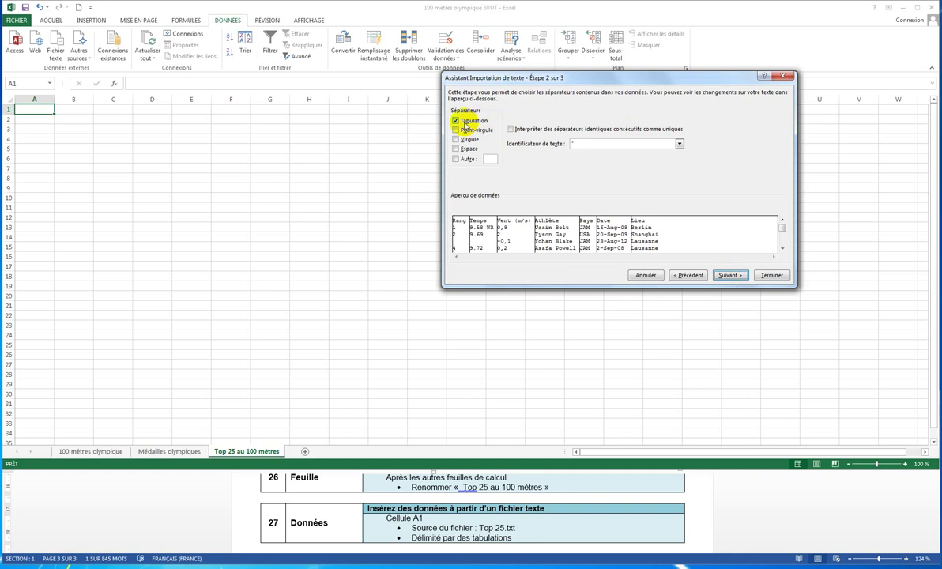
click(456, 122)
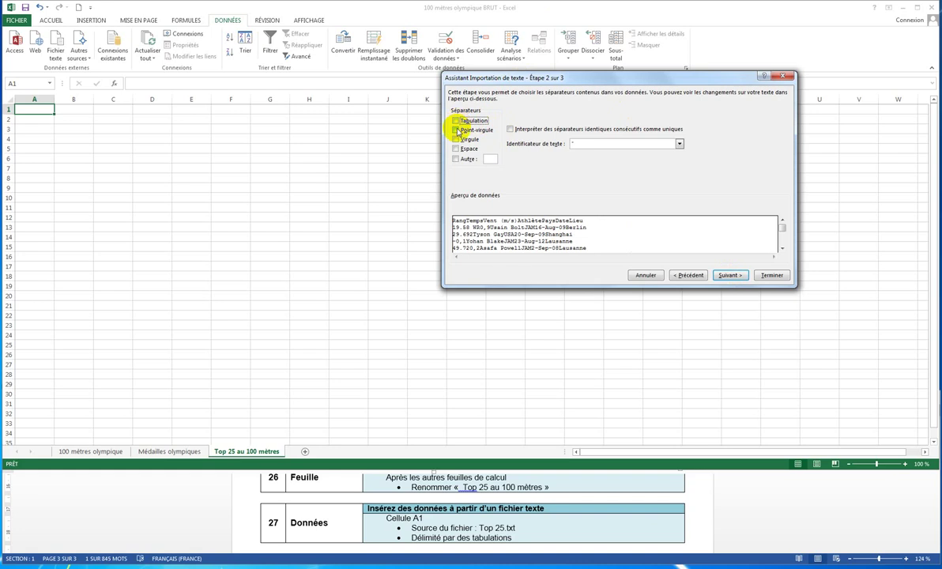
click(457, 131)
click(457, 130)
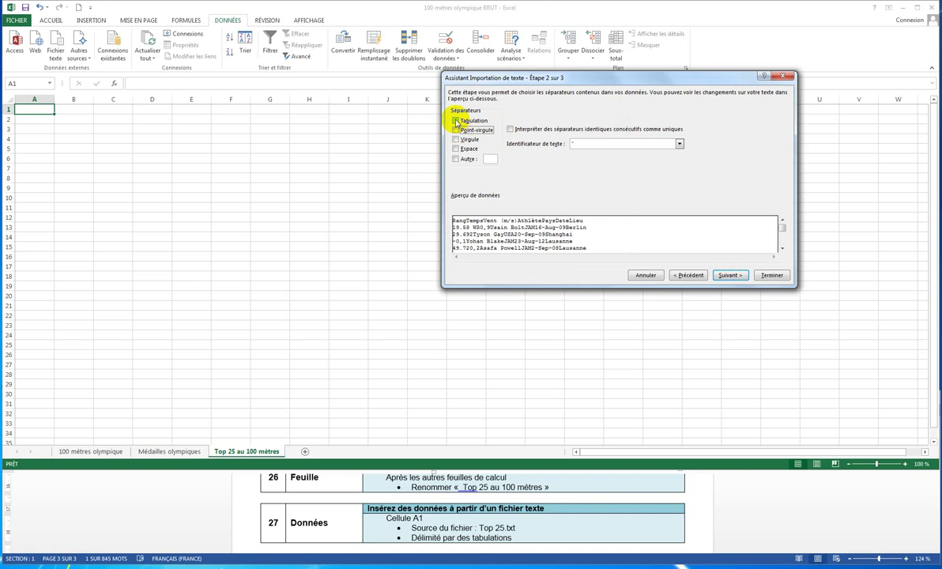
click(456, 121)
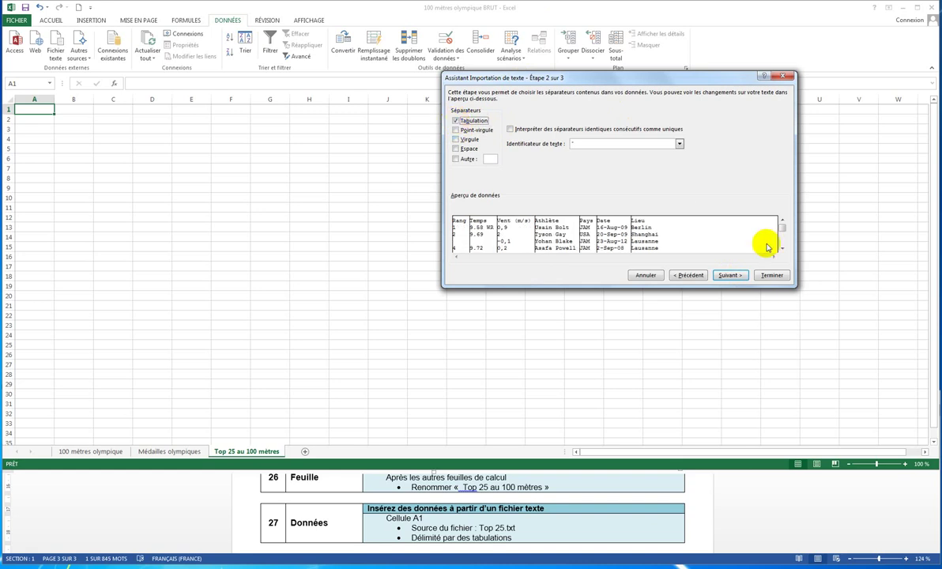
click(729, 275)
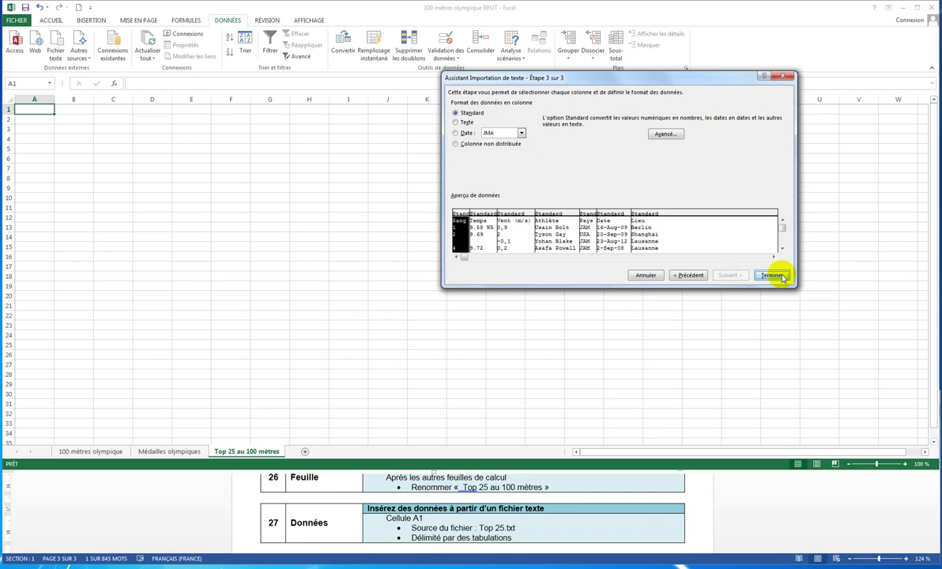
click(773, 275)
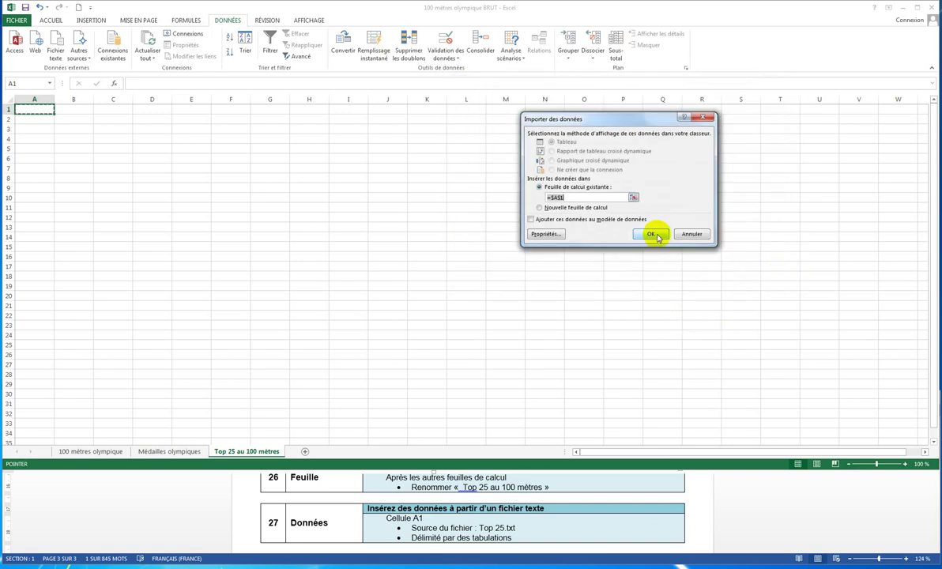
click(652, 235)
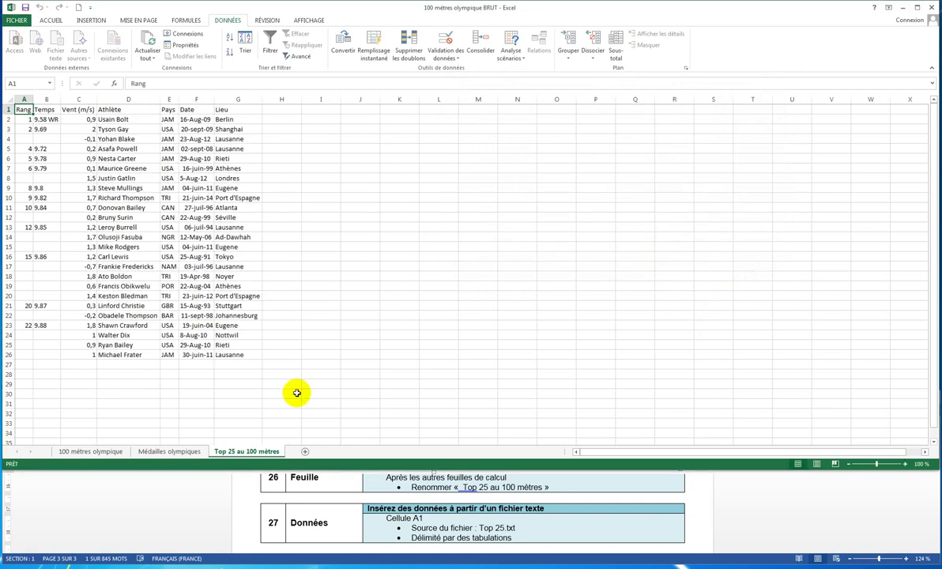
click(385, 530)
scroll(390, 535, down, 1)
Read item 28, then select cell D11 and switch to the INSERTION ribbon
scroll(388, 534, down, 1)
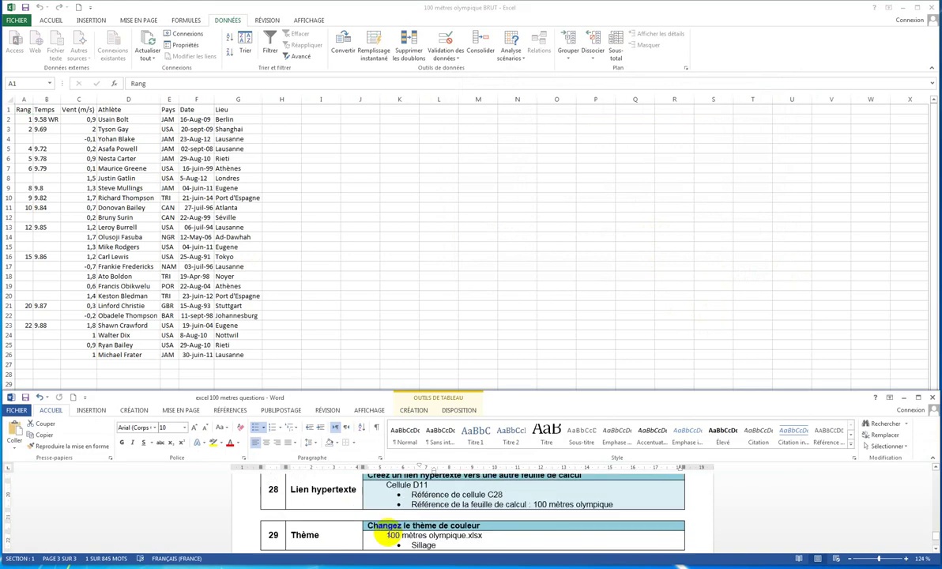
scroll(389, 535, up, 1)
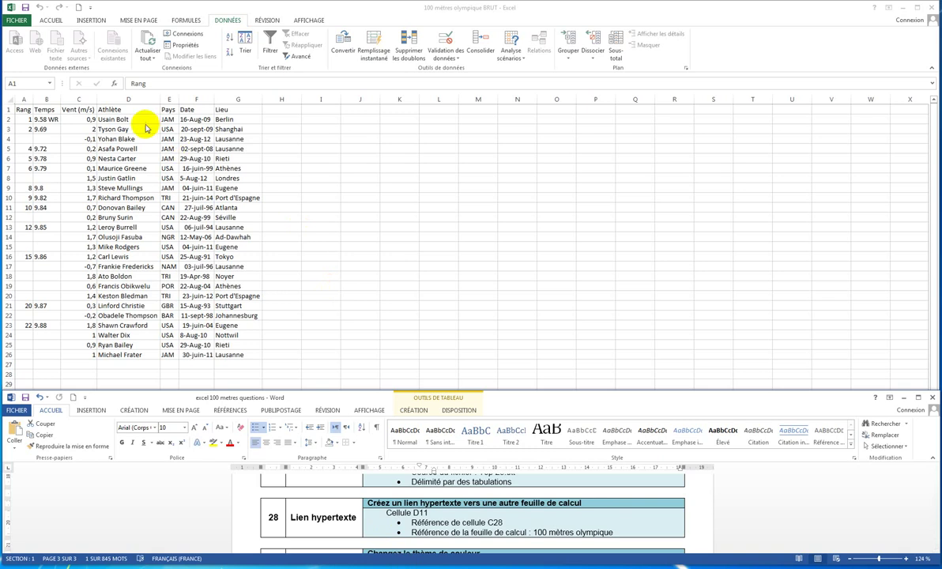
click(133, 96)
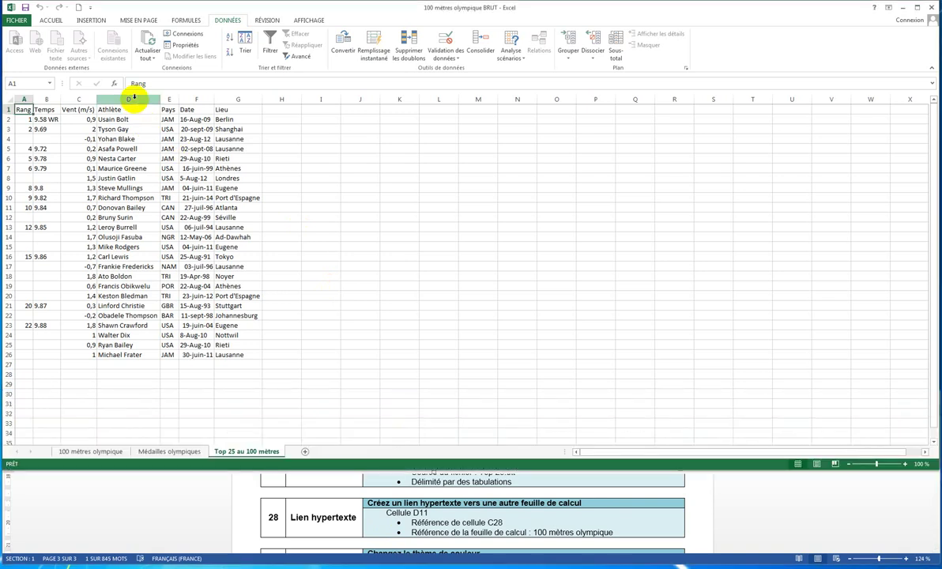
click(127, 208)
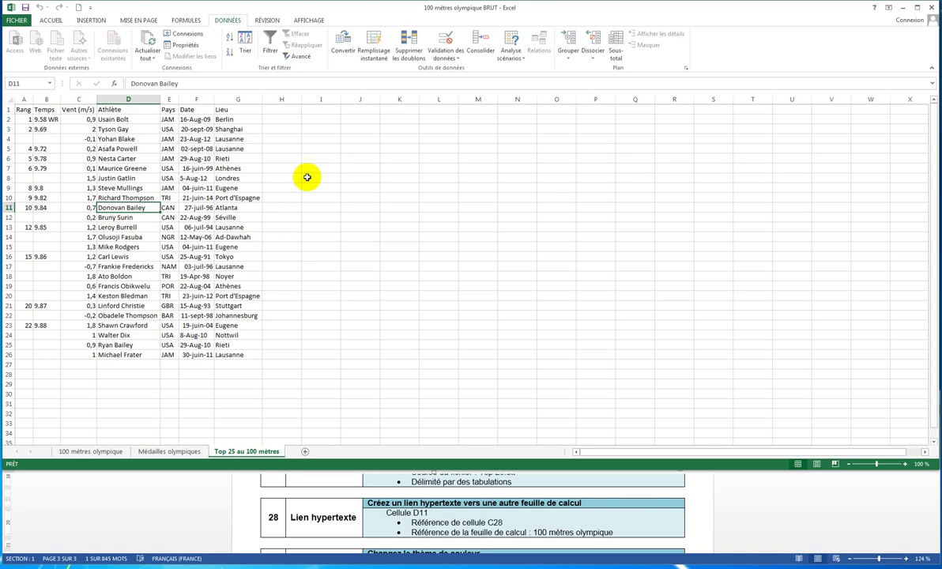
click(92, 21)
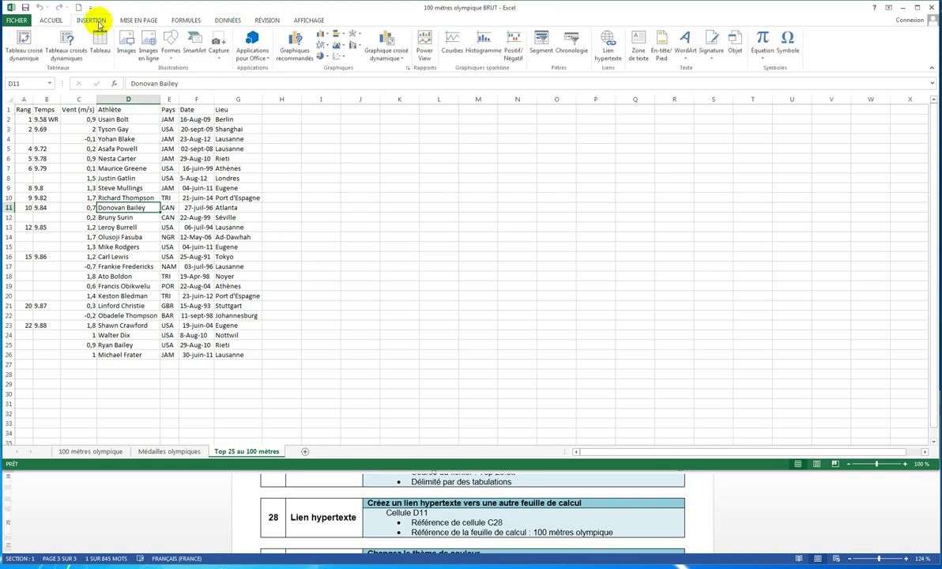
Hyperlink D11 to cell C28 on '100 mètres olympique' and save the workbook
click(609, 49)
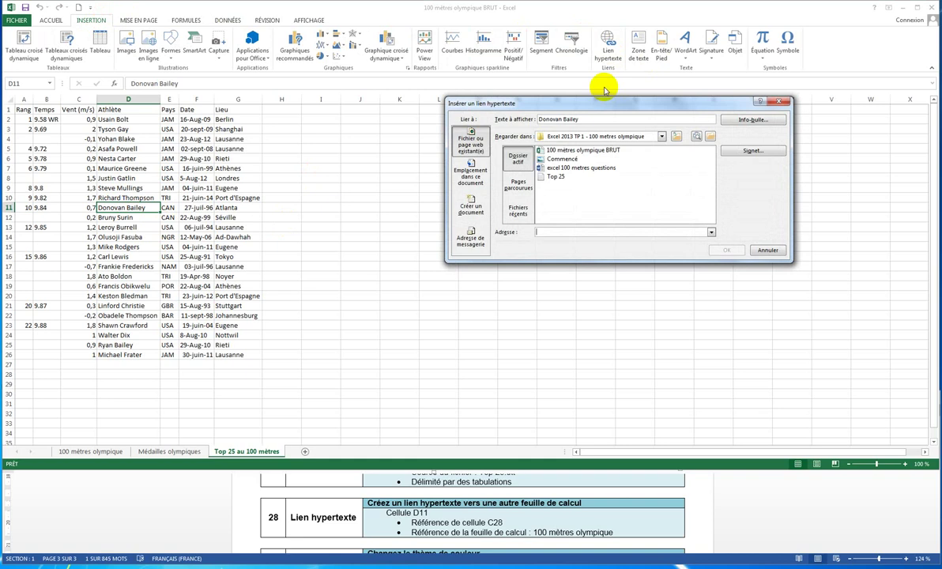
click(470, 175)
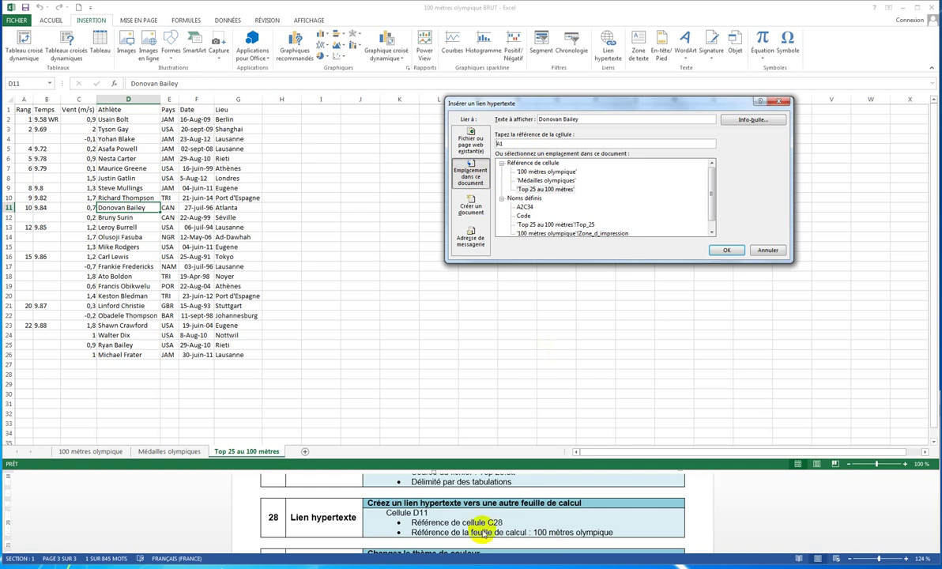
click(508, 143)
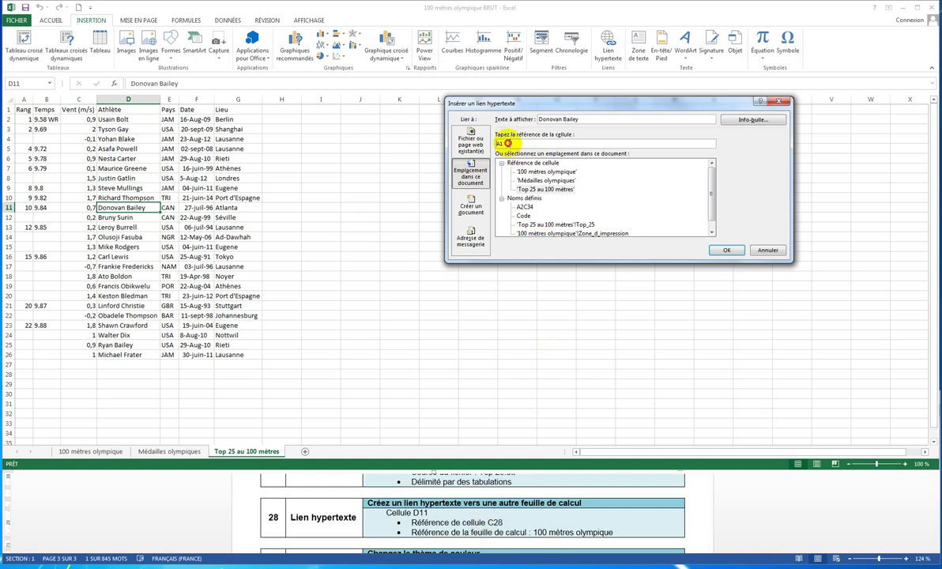
drag(508, 143, 483, 145)
text(C28)
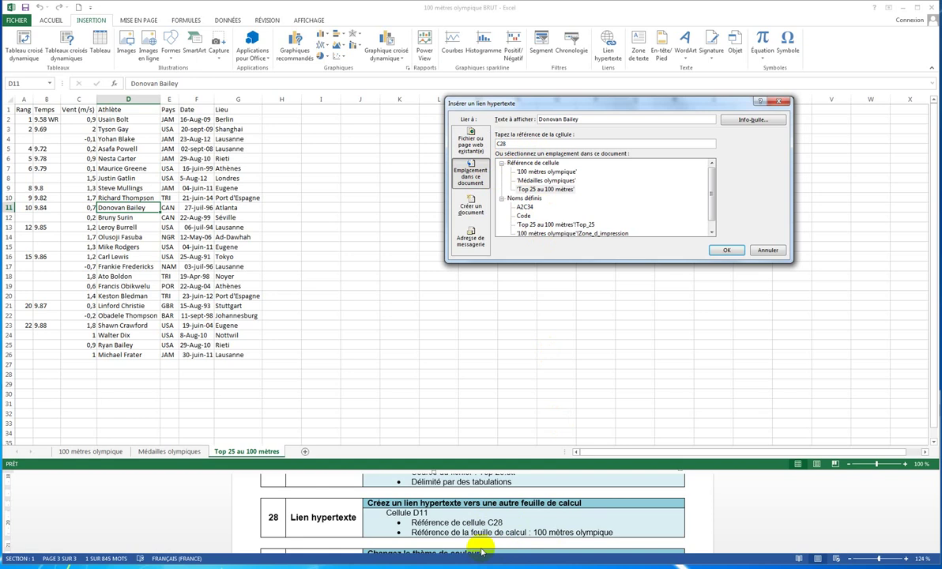
click(558, 174)
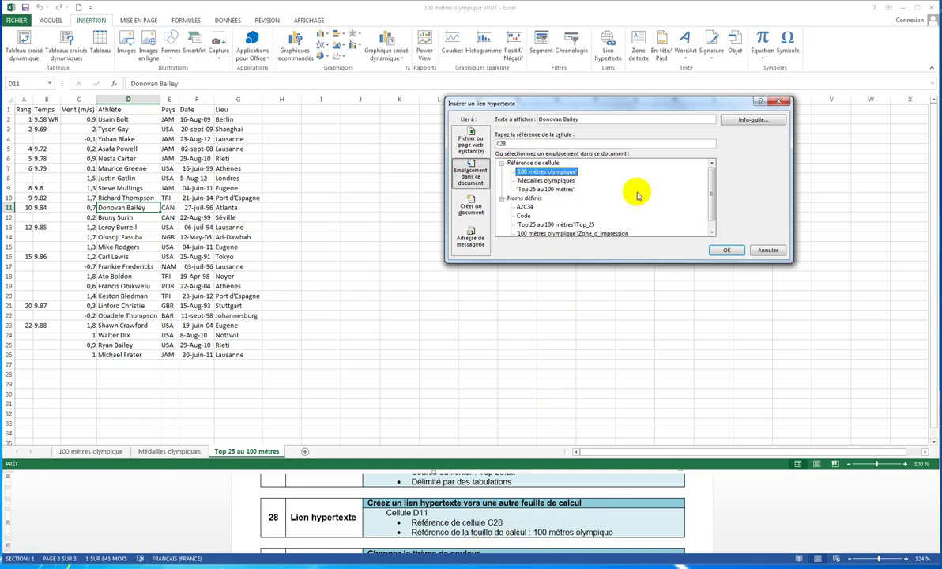
click(724, 250)
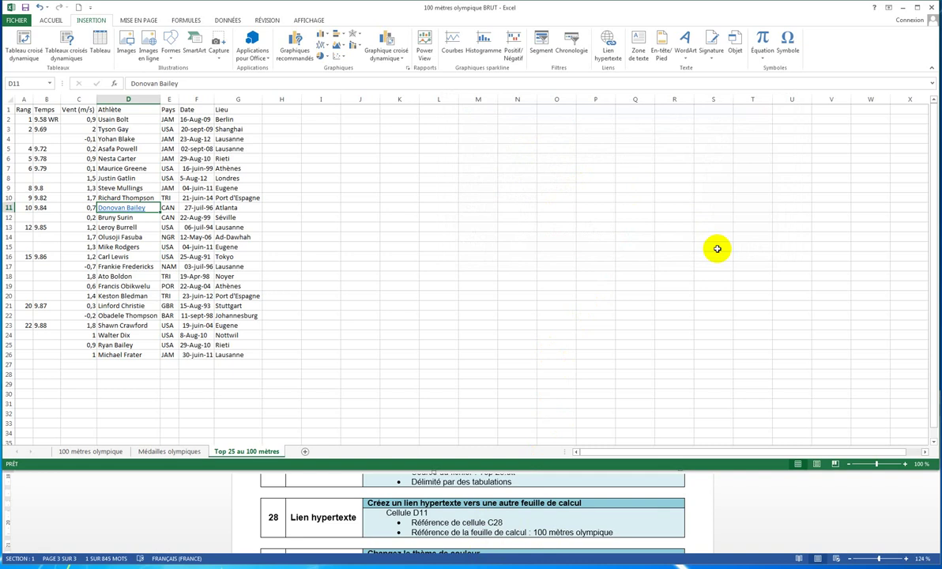
click(25, 7)
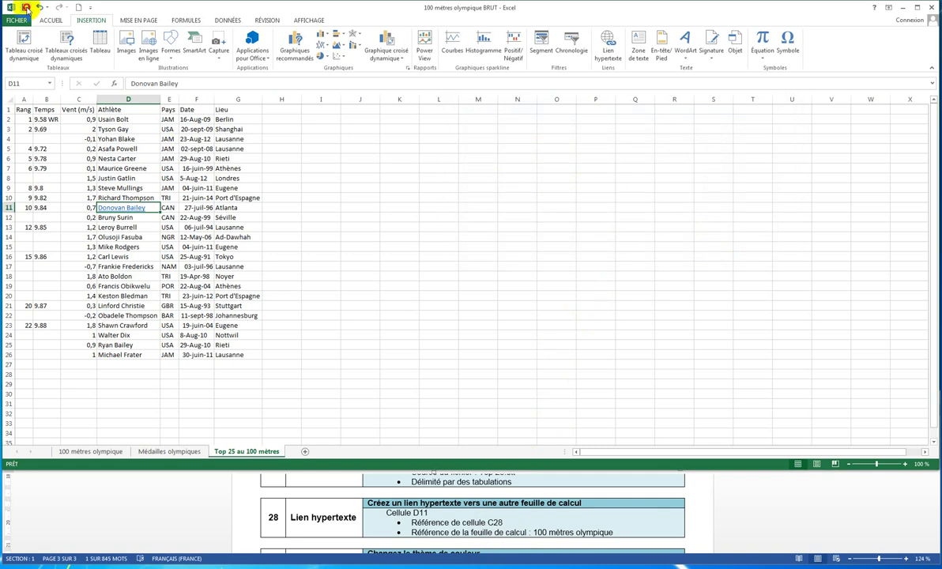
click(385, 490)
scroll(412, 528, down, 1)
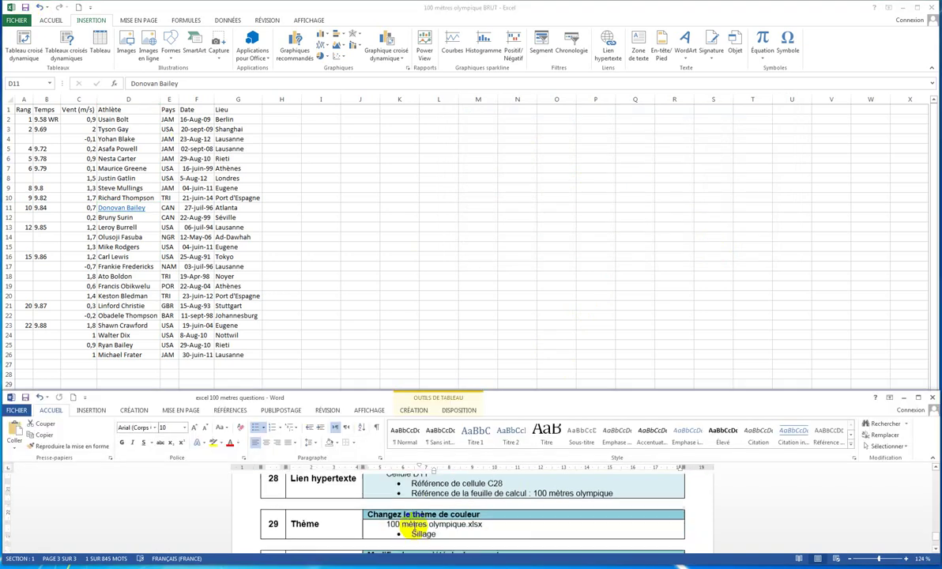
scroll(412, 528, down, 1)
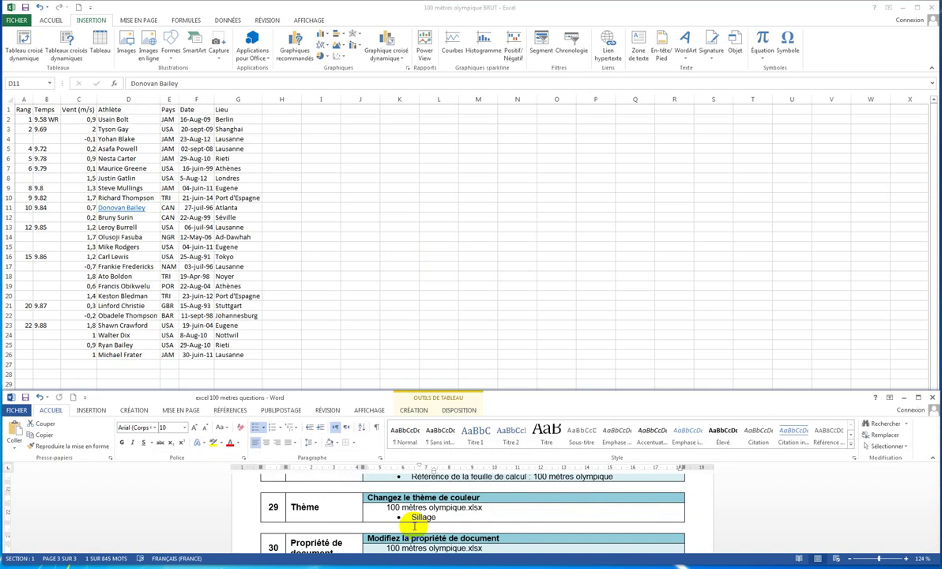
click(385, 9)
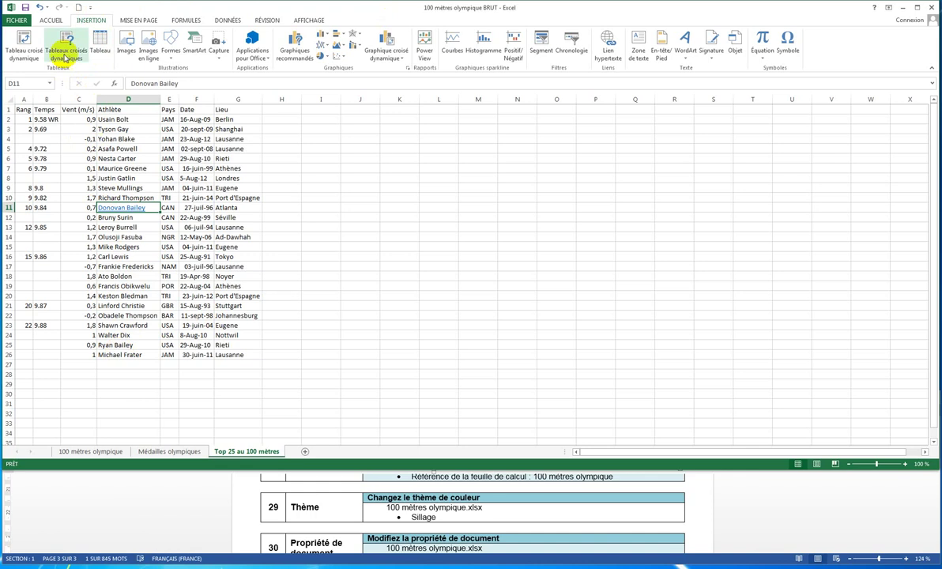
click(53, 20)
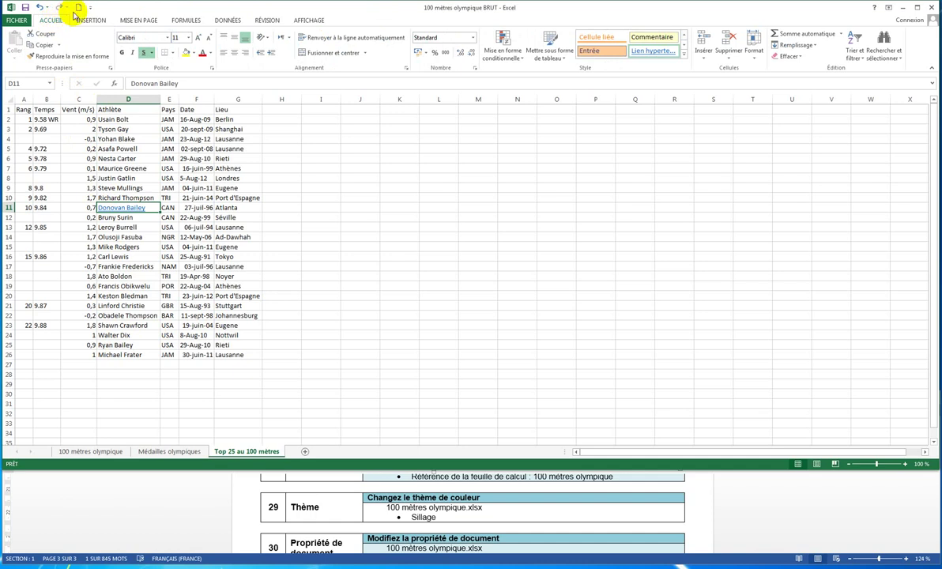
click(418, 555)
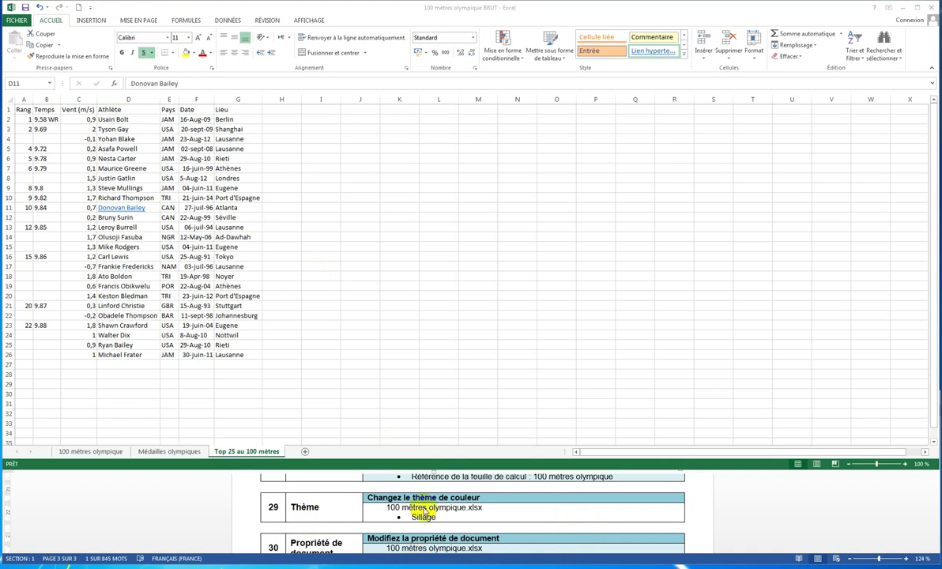
click(77, 449)
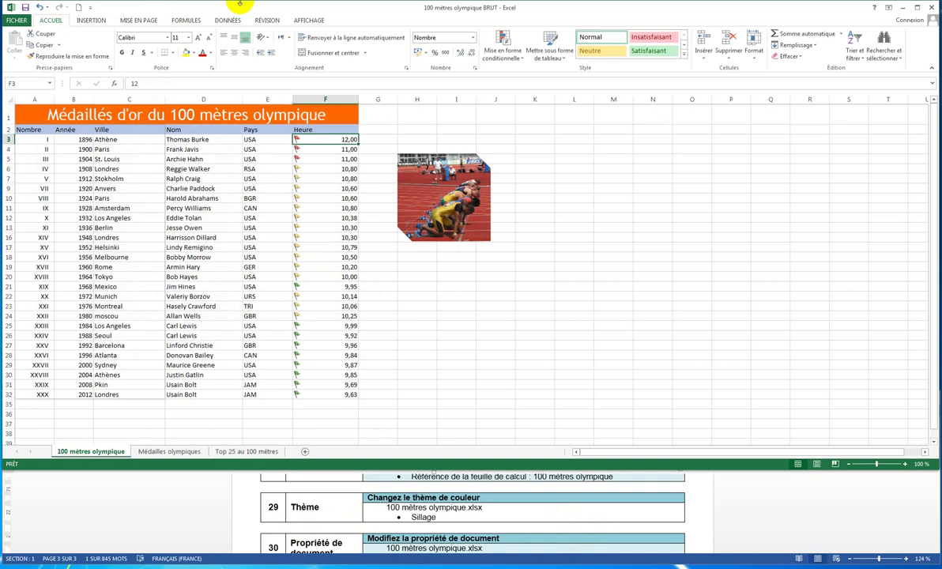
Apply the Sillage colours from Mise en page > Couleurs, save, and read item 30
click(147, 21)
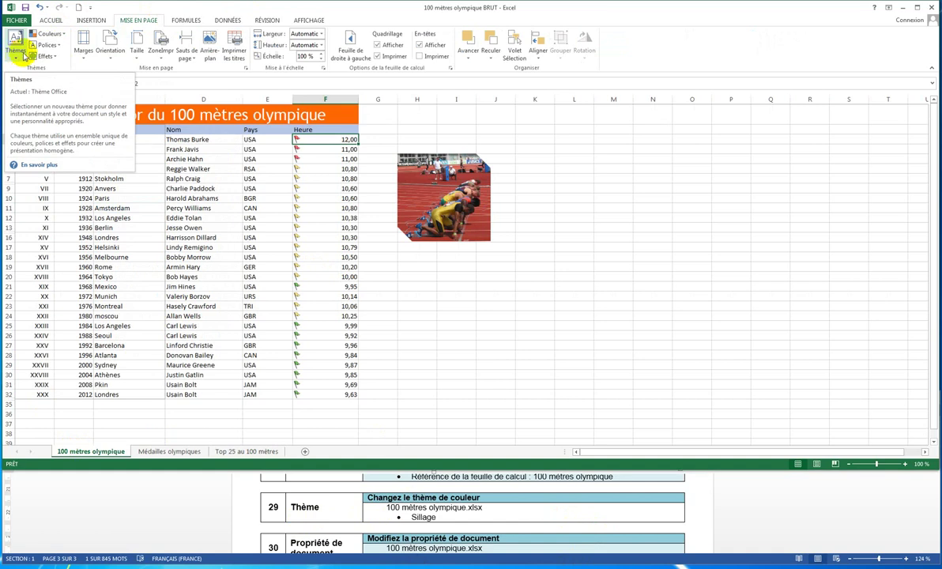
click(65, 38)
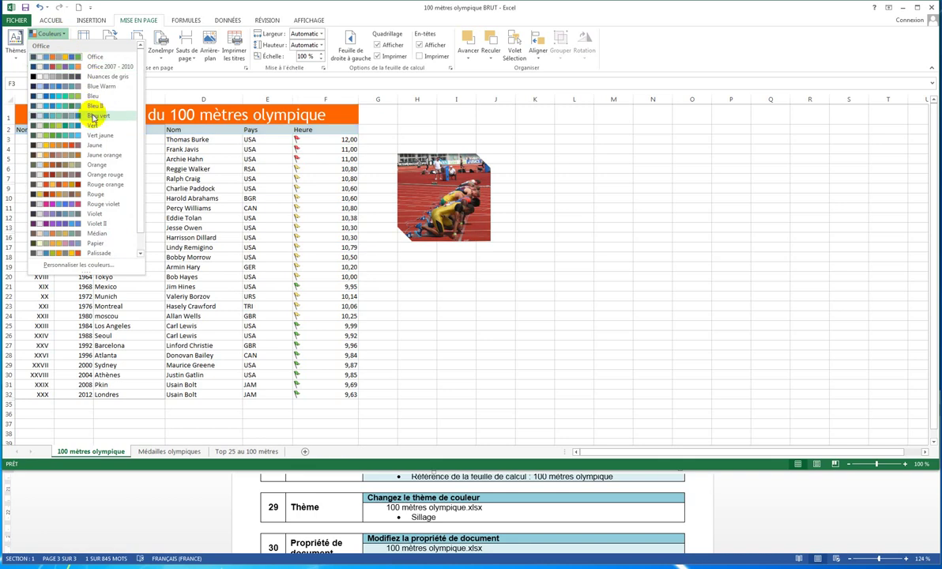
scroll(139, 147, down, 1)
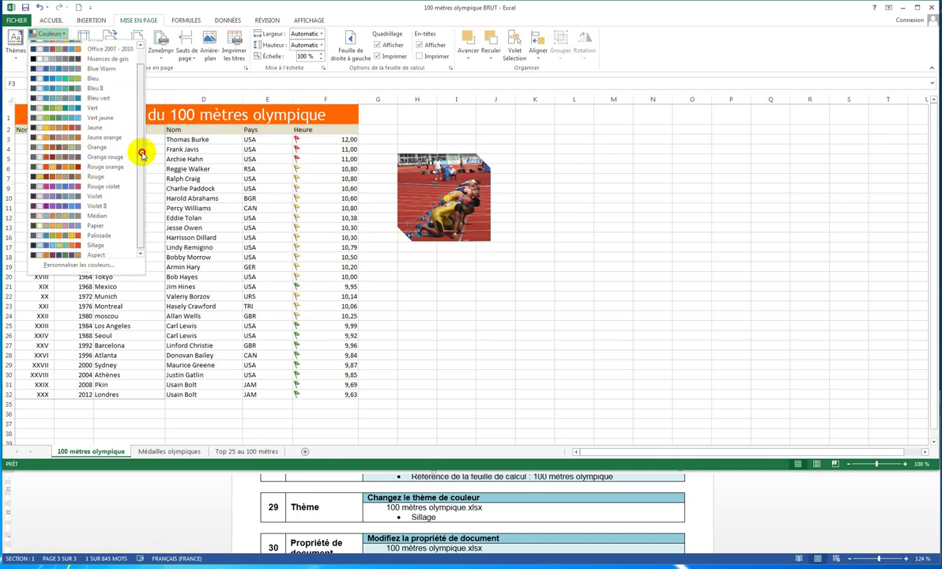
click(98, 244)
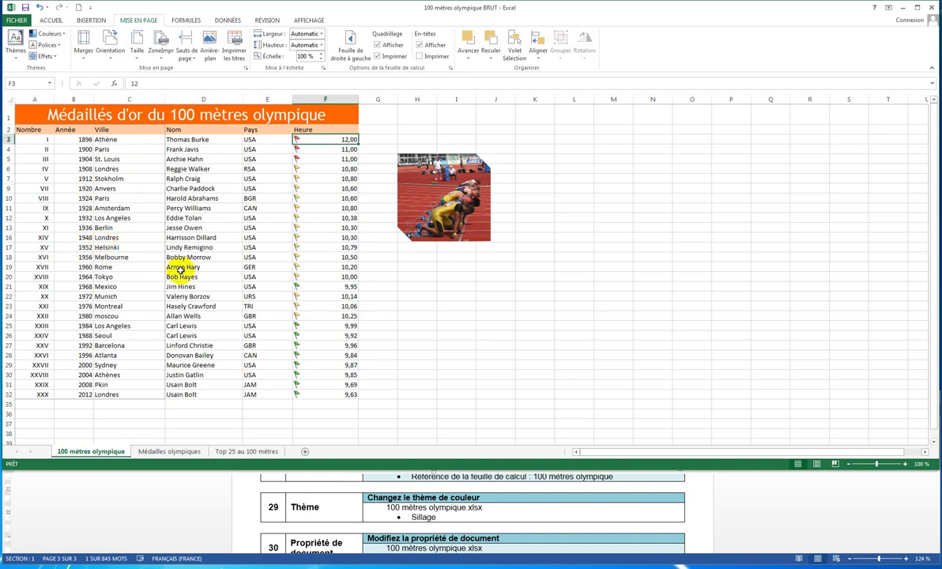
click(25, 7)
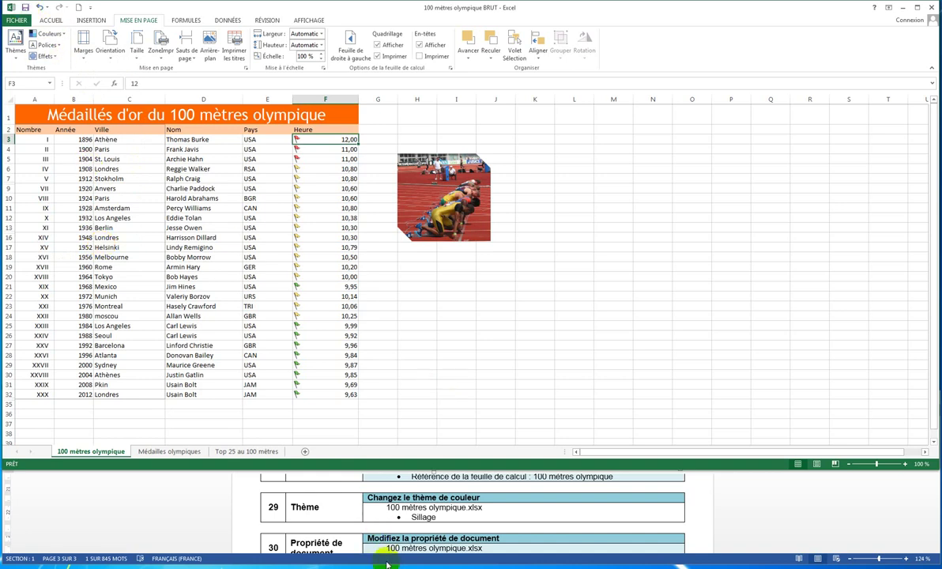
click(384, 537)
scroll(384, 537, down, 1)
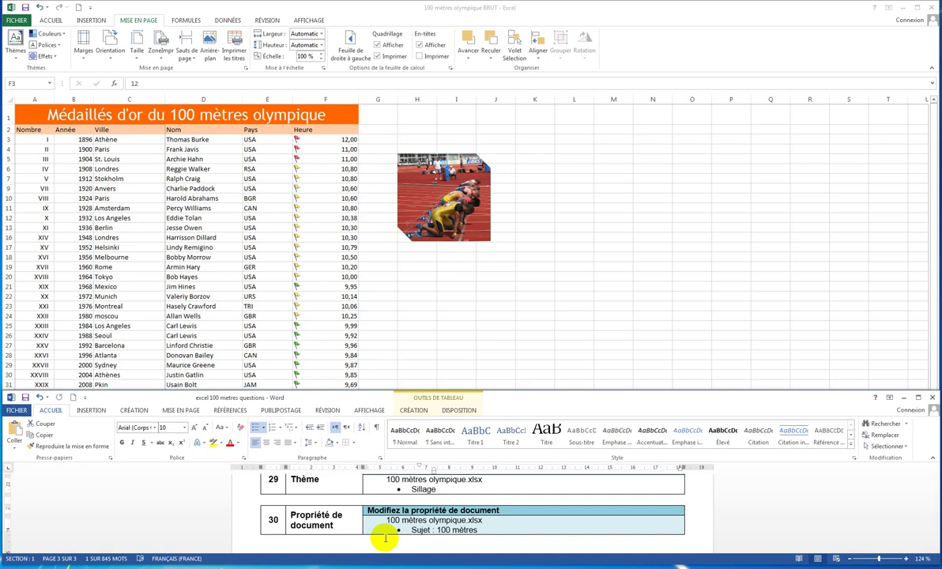
Enter '100 mètres' as the Subject (Sujet) in the workbook's advanced document properties
click(26, 10)
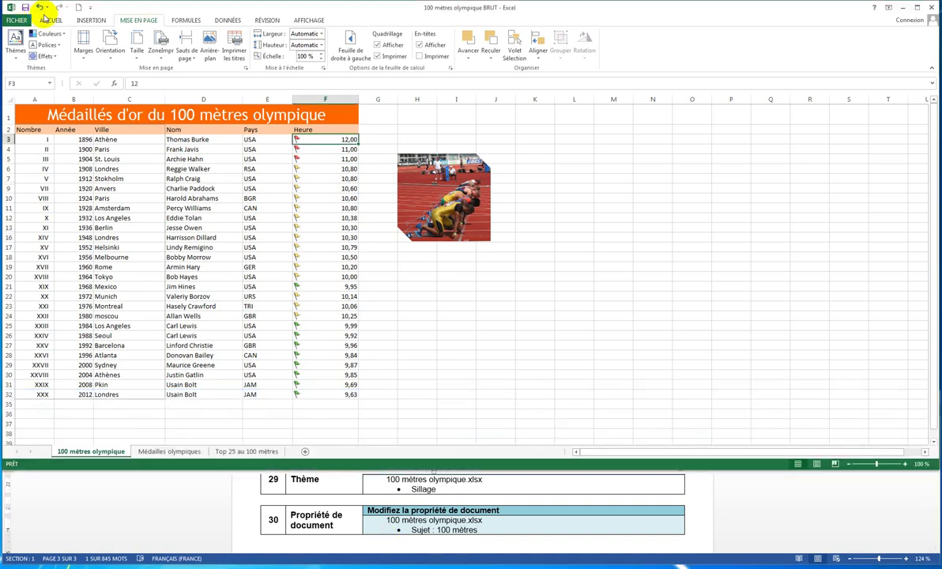
click(17, 23)
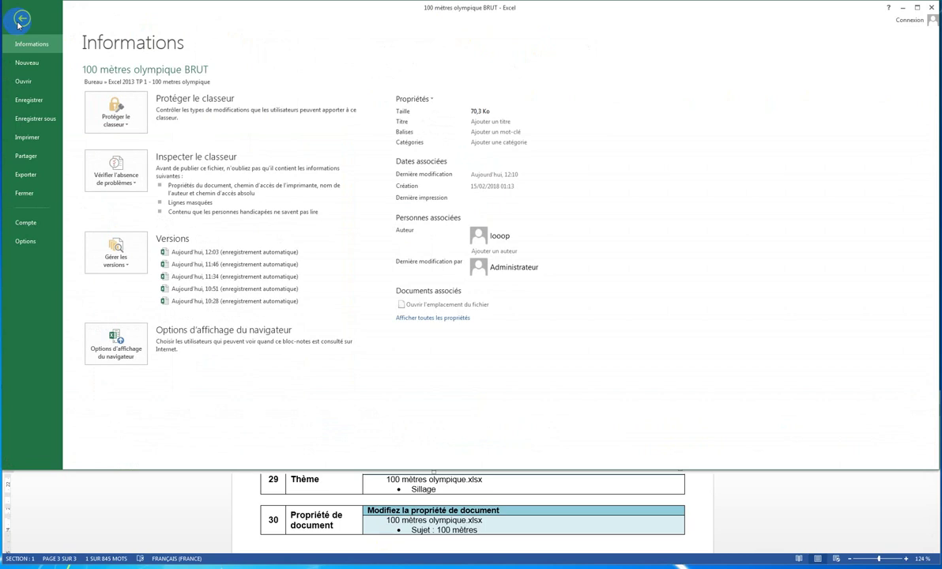
click(414, 99)
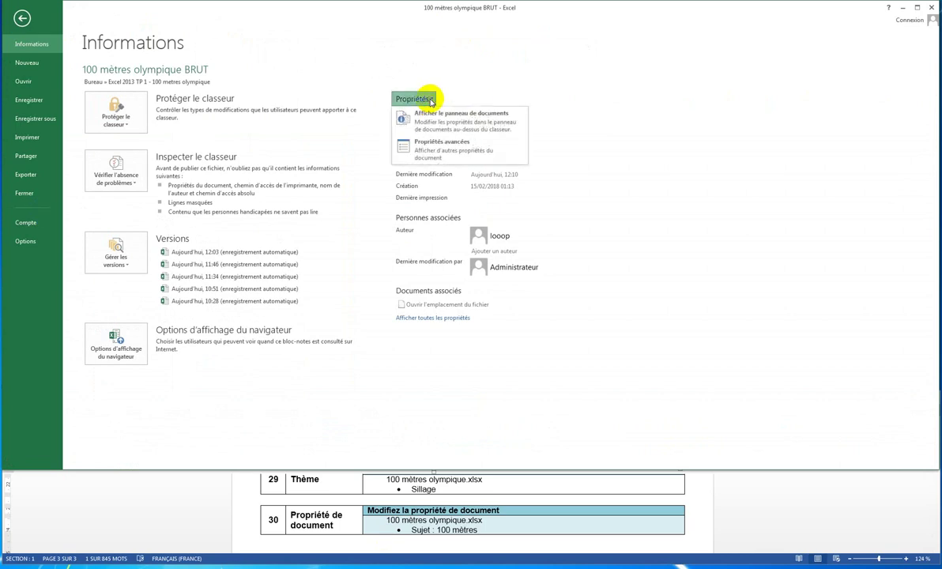
click(435, 153)
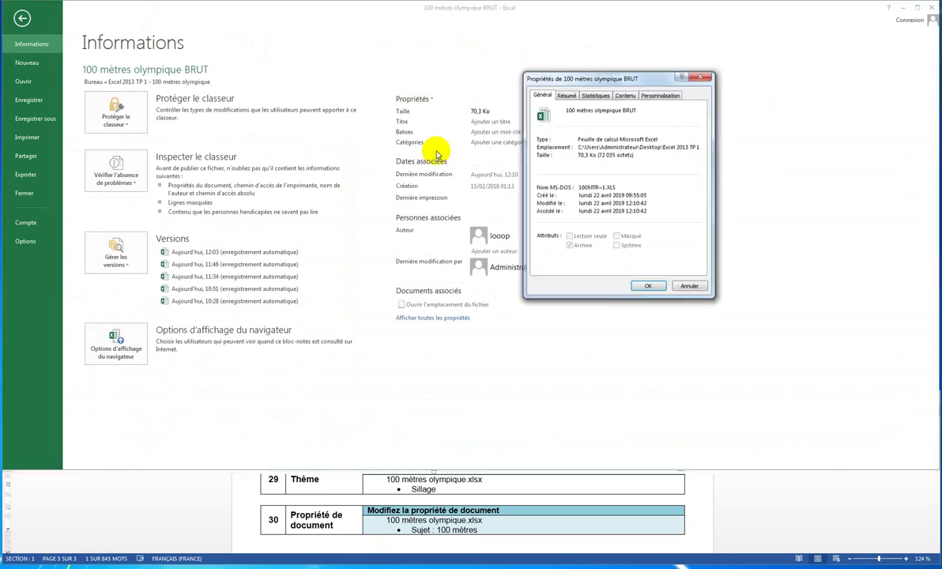
click(568, 96)
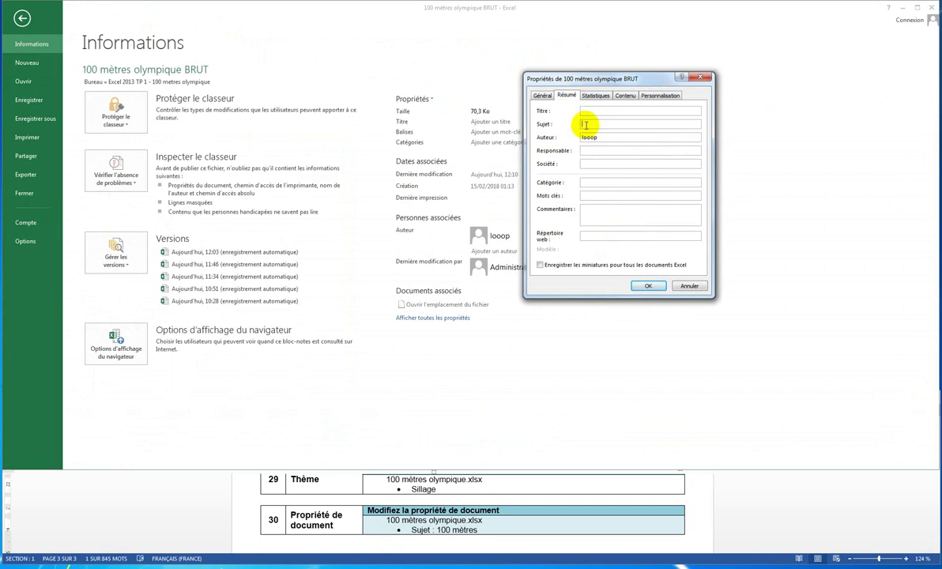
text(100)
text( mèt)
text(res)
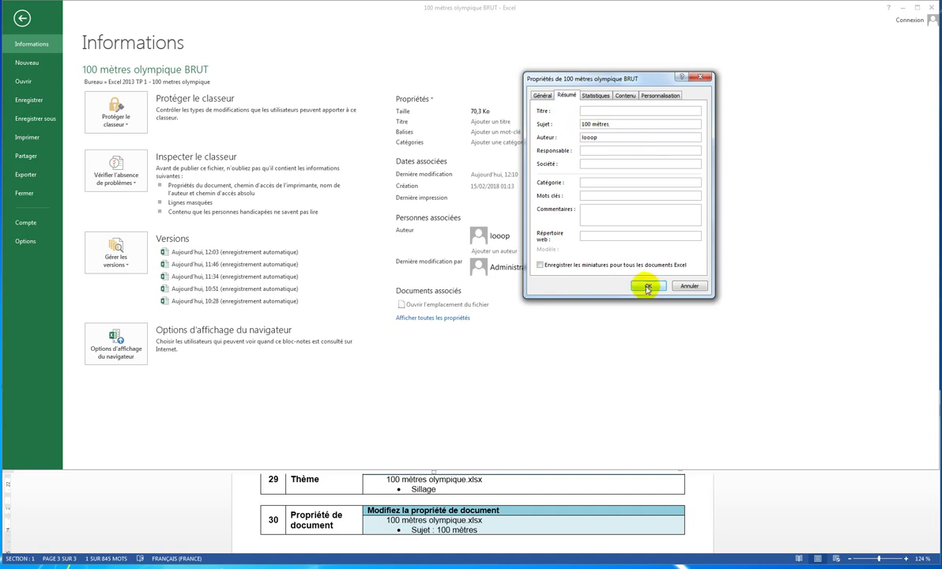
click(648, 287)
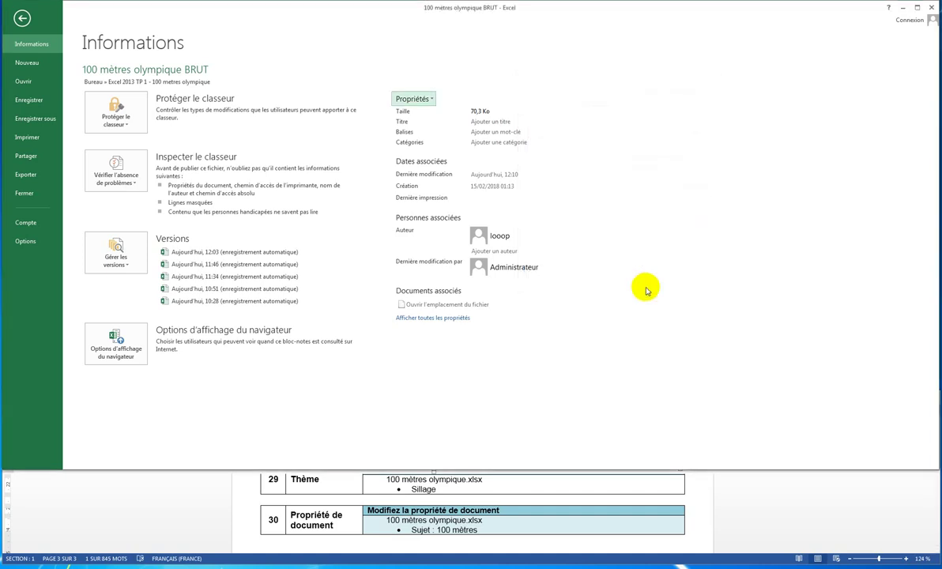
Save the workbook with its new subject and switch back to the Word instructions
click(22, 17)
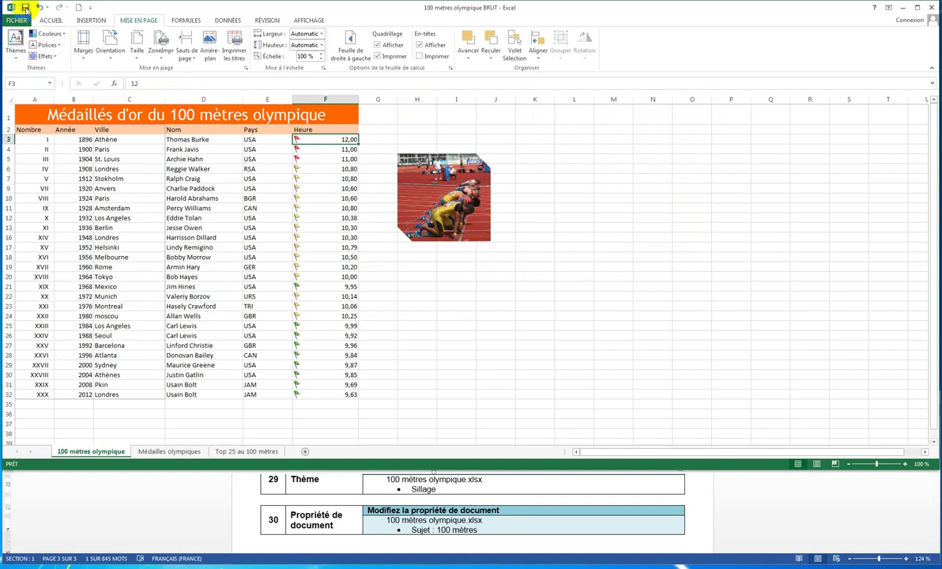
click(25, 8)
click(456, 527)
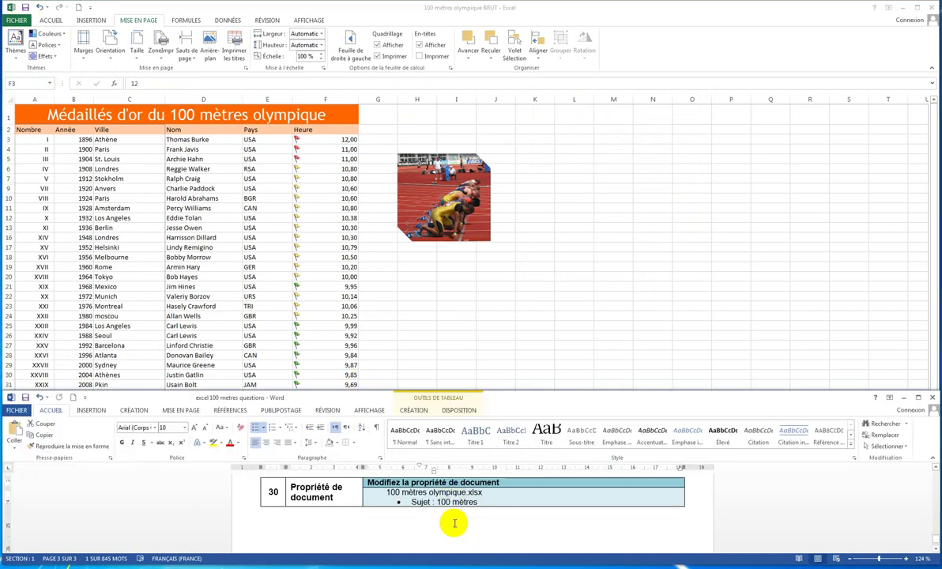
scroll(456, 528, up, 3)
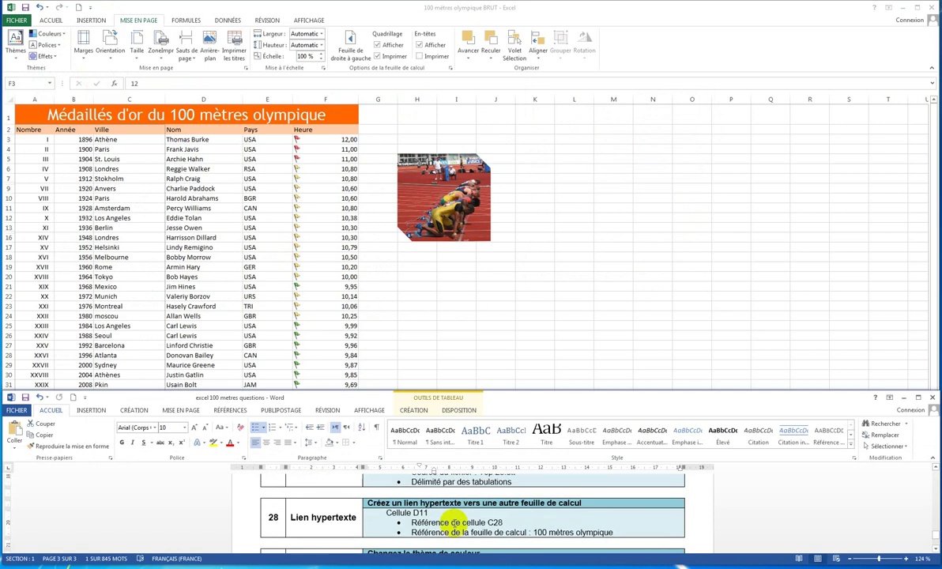